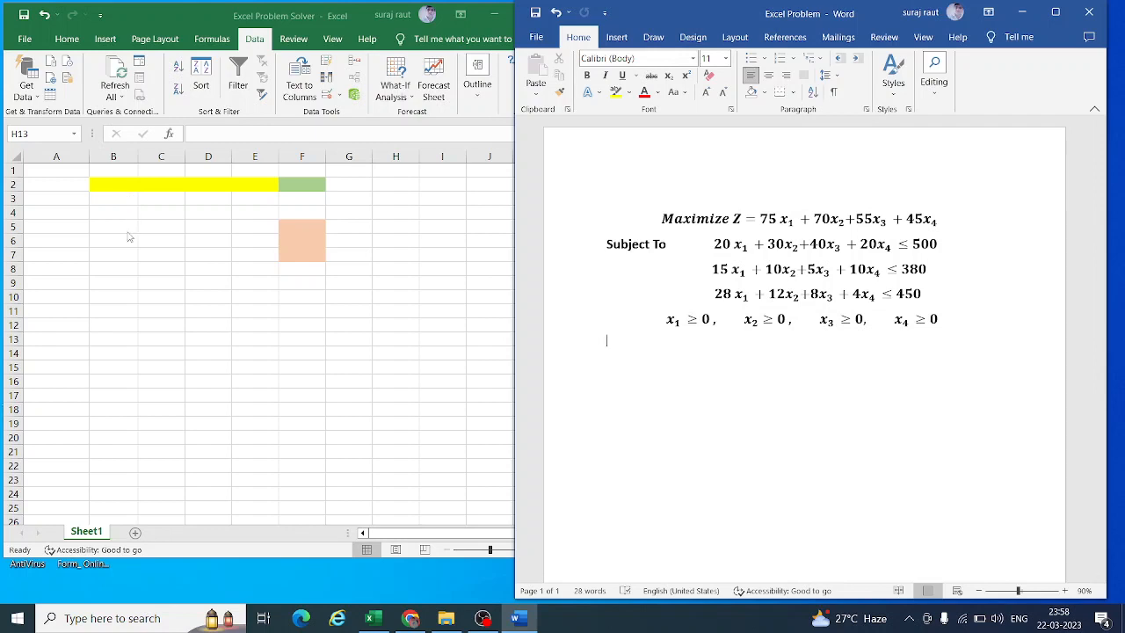
# - Undo the bold formatting and the latest position changes to the second and third constraints in the Word problem statement
pyautogui.hotkey('ctrl', 'a')
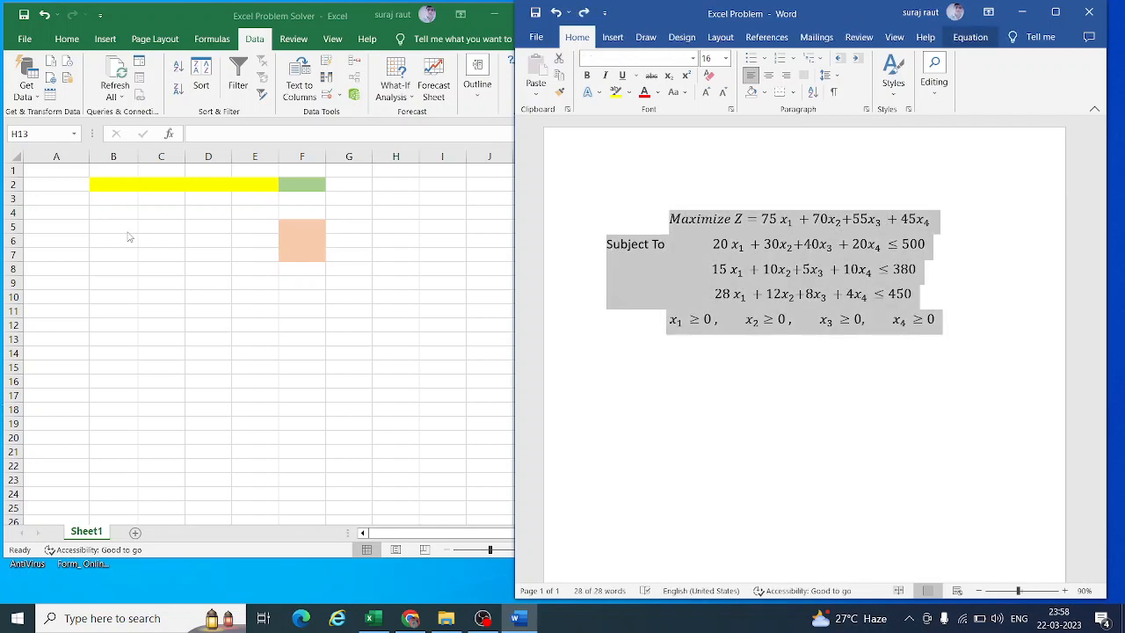
pyautogui.press('Up')
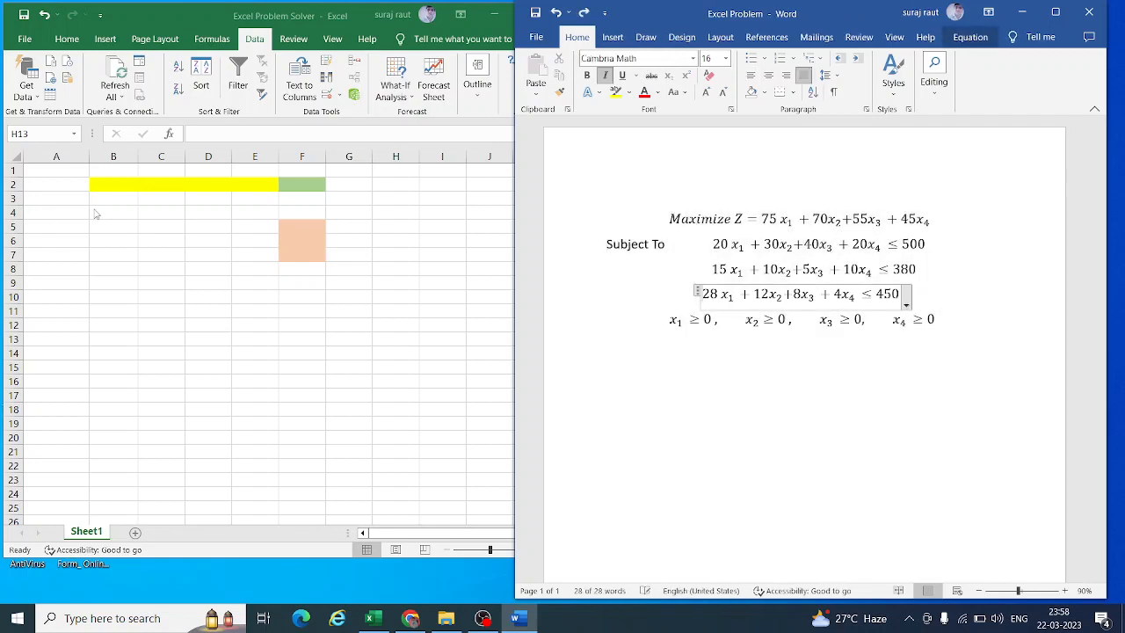
pyautogui.press('Up')
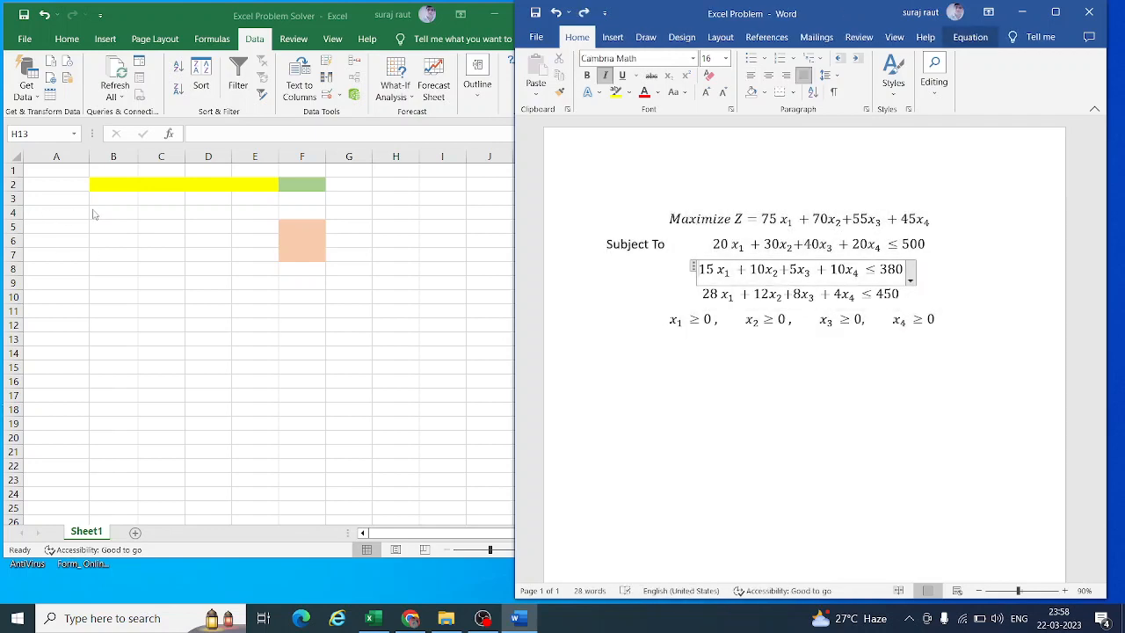
# - Switch to the Excel workbook and enter the variable headings x1 in B1 and x2 in C1
pyautogui.hotkey('alt', 'Tab')
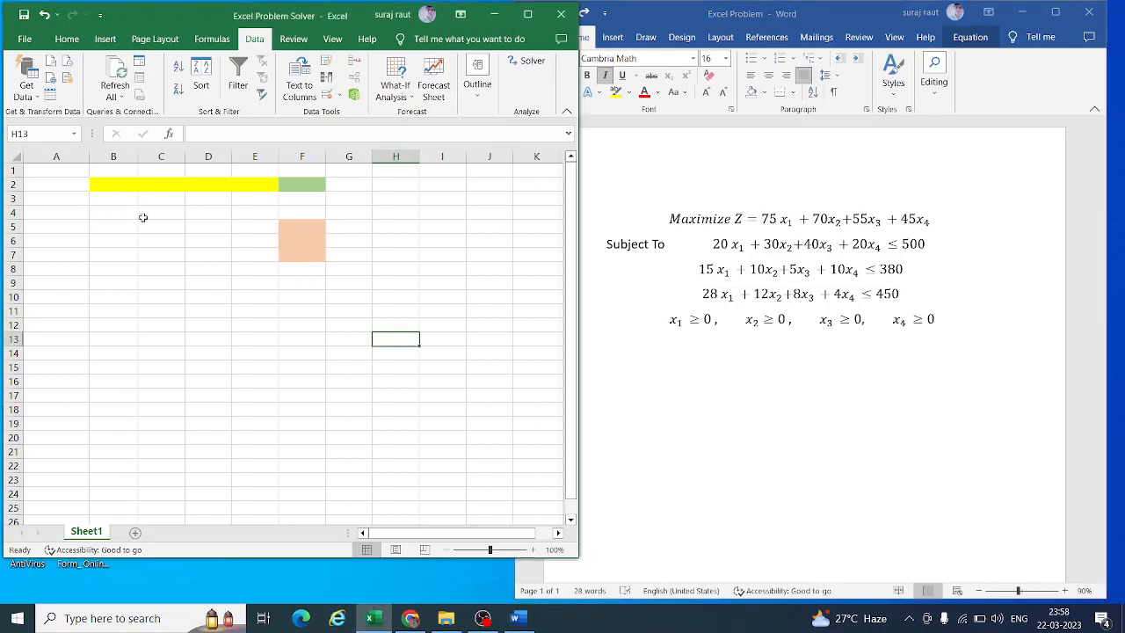
pyautogui.click(146, 212)
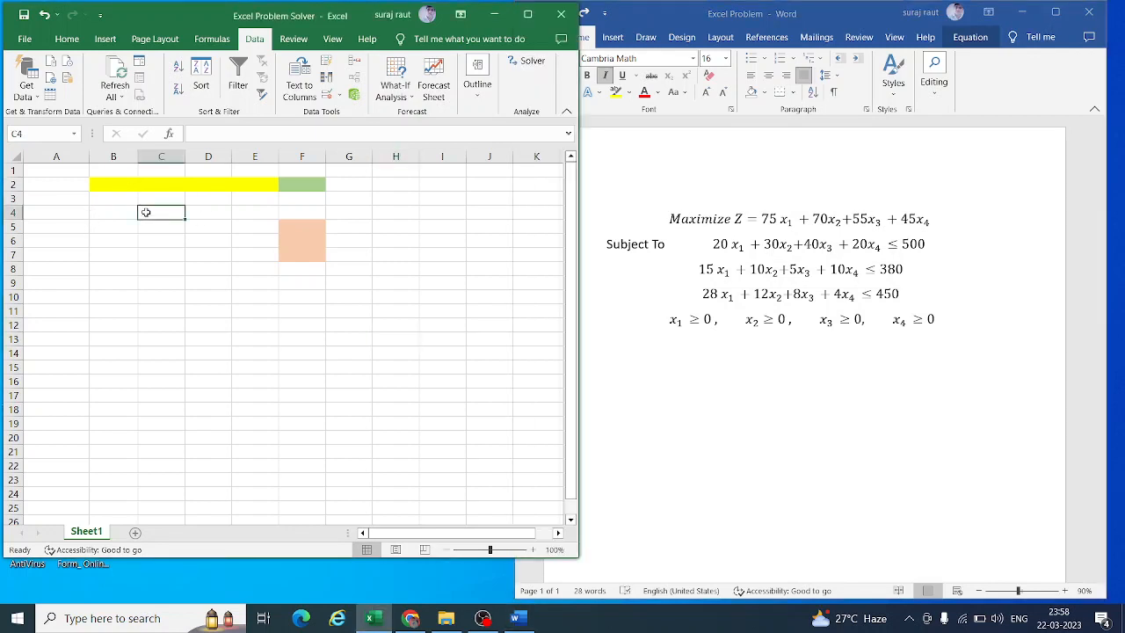
pyautogui.click(104, 171)
pyautogui.write('x1')
pyautogui.hotkey('ctrl', 'Return')
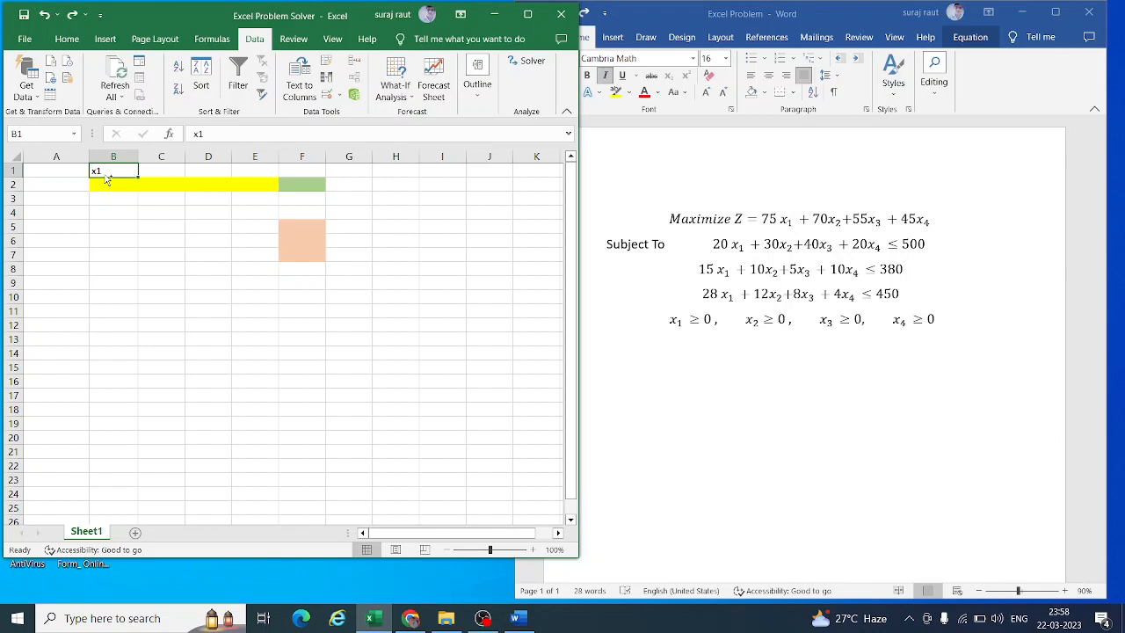
pyautogui.press('Tab')
pyautogui.write('x2')
pyautogui.hotkey('ctrl', 'Return')
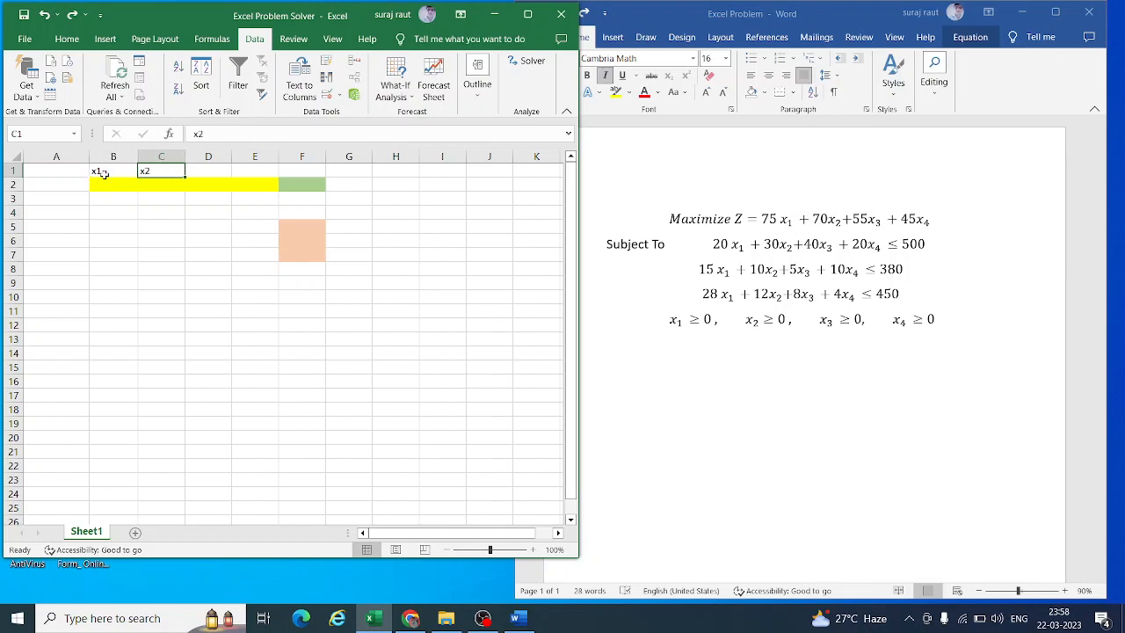
# - Complete the heading row with x3 in D1, x4 in E1 and Z in F1
pyautogui.press('Tab')
pyautogui.write('x3')
pyautogui.hotkey('ctrl', 'Return')
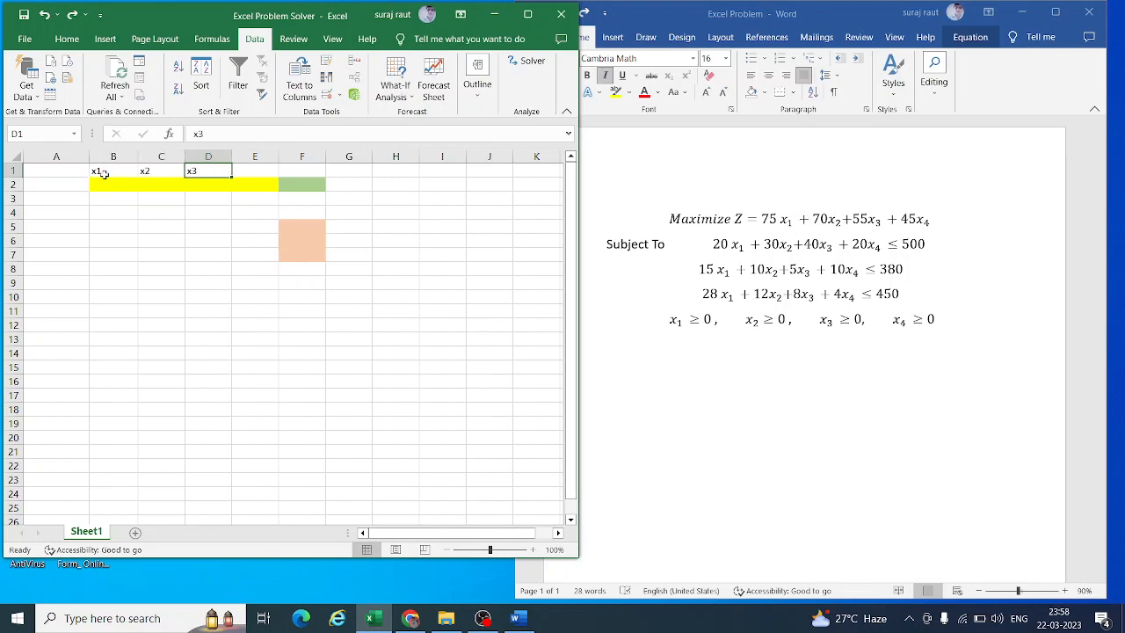
pyautogui.press('Tab')
pyautogui.write('x4')
pyautogui.hotkey('ctrl', 'Return')
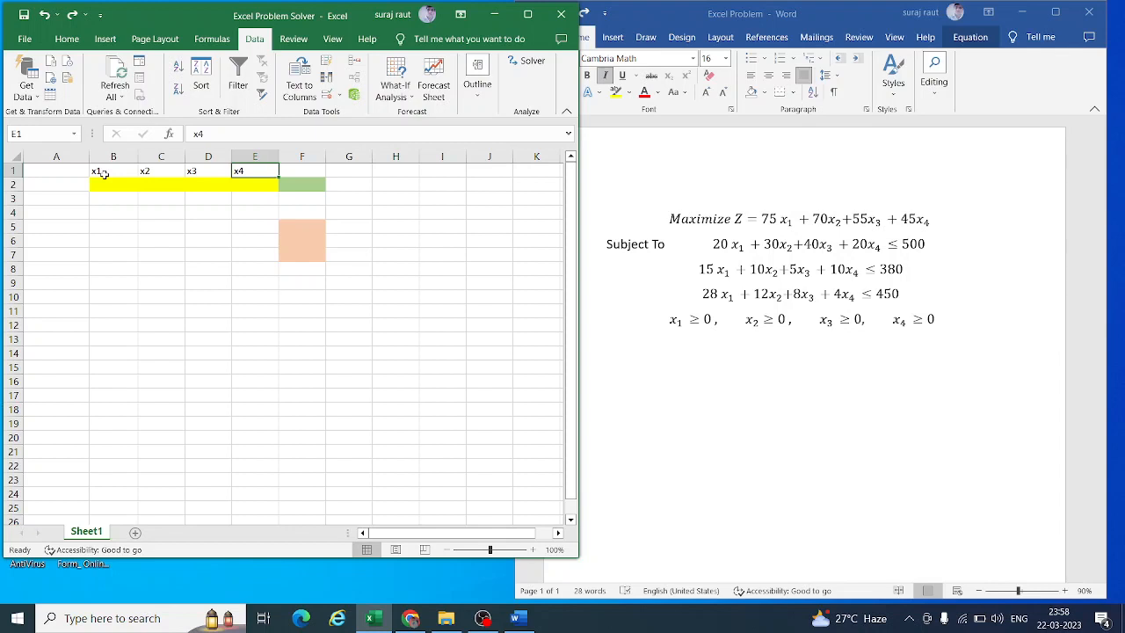
pyautogui.press('Tab')
pyautogui.write('Z')
pyautogui.hotkey('ctrl', 'Return')
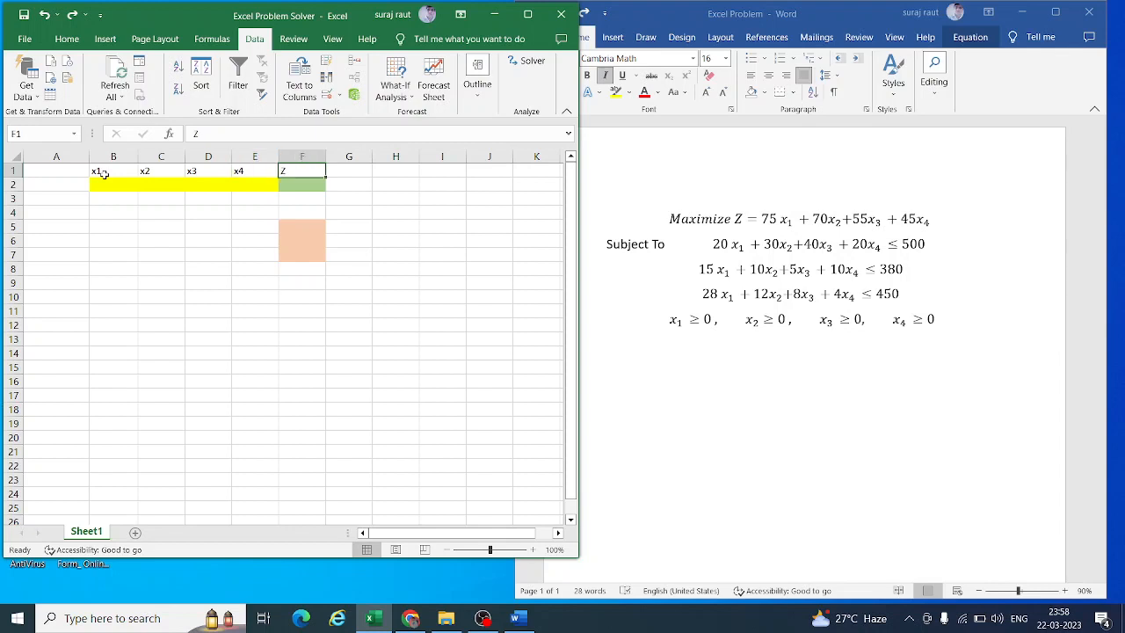
# - Redo the labels solution in A2 and Obj Function in A3, and the objective coefficients 75, 70, 55 and 45 in B3:E3
pyautogui.hotkey('ctrl', 'y')
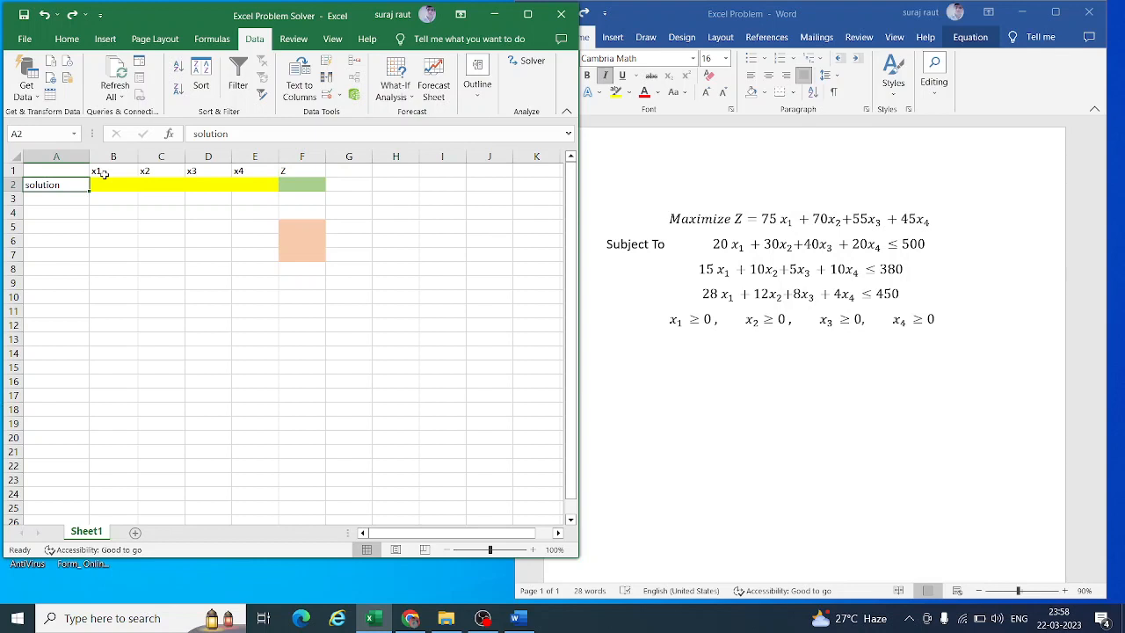
pyautogui.hotkey('ctrl', 'y')
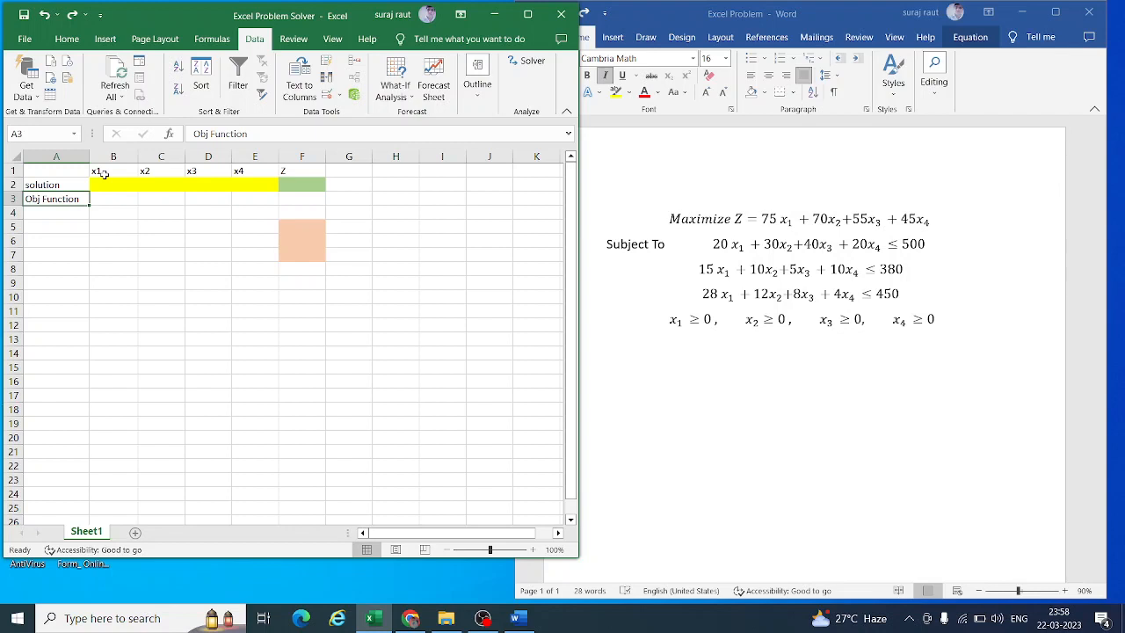
pyautogui.hotkey('ctrl', 'y')
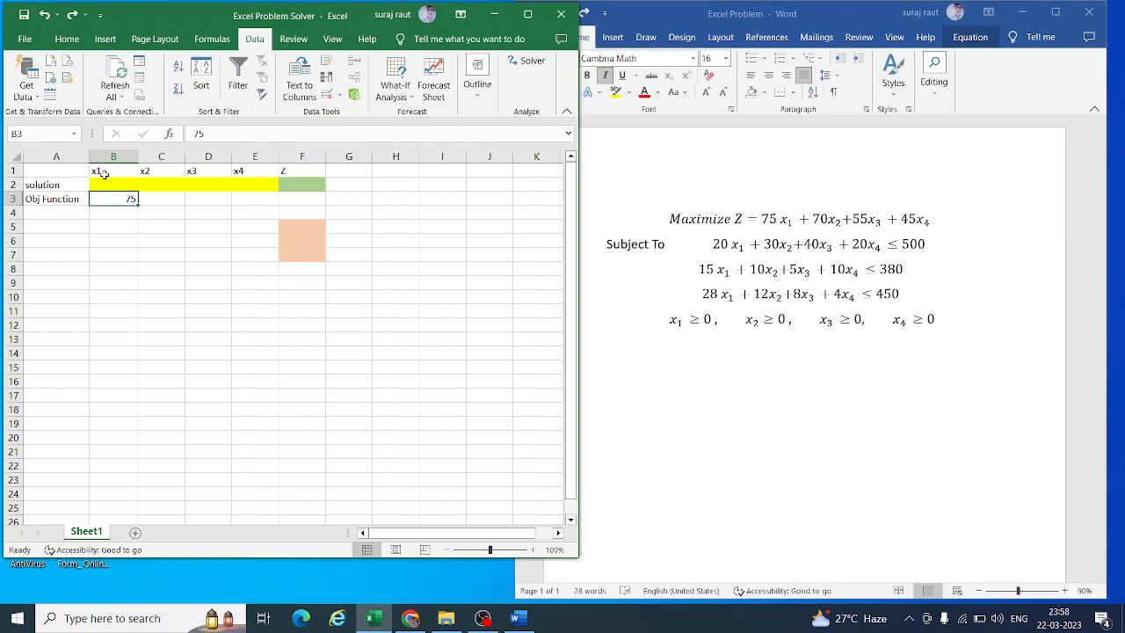
pyautogui.hotkey('ctrl', 'y')
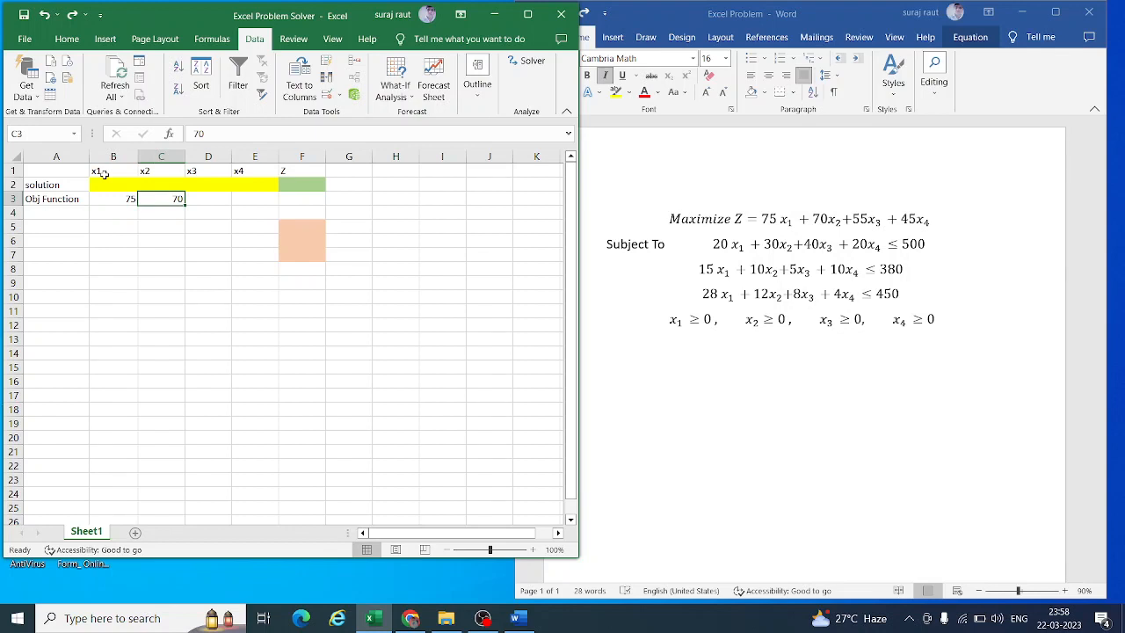
pyautogui.hotkey('ctrl', 'y')
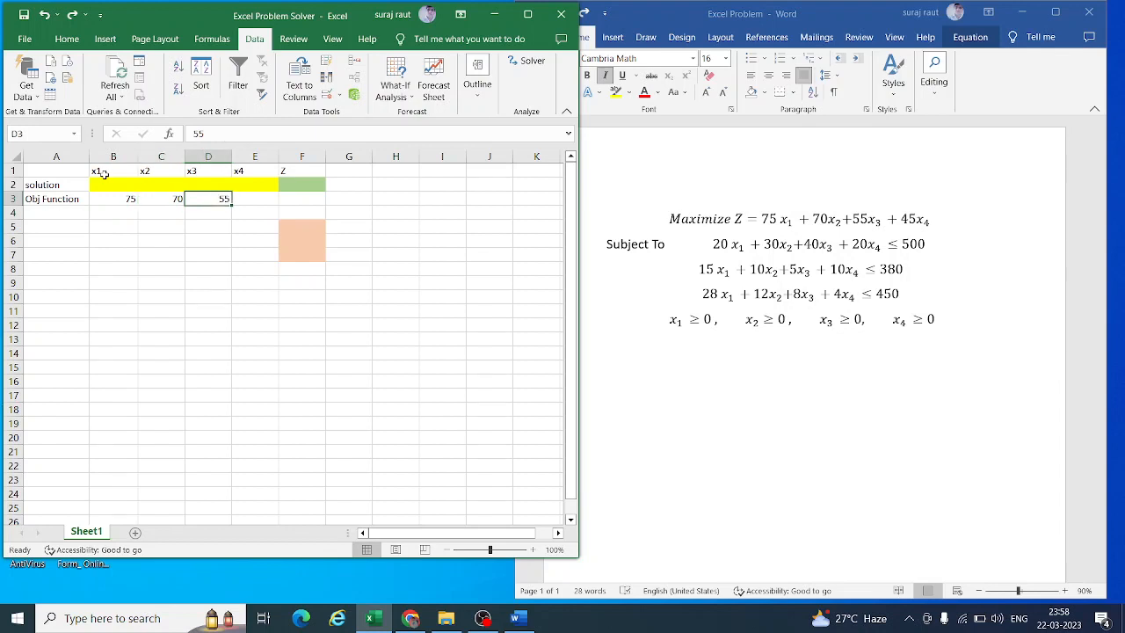
pyautogui.hotkey('ctrl', 'y')
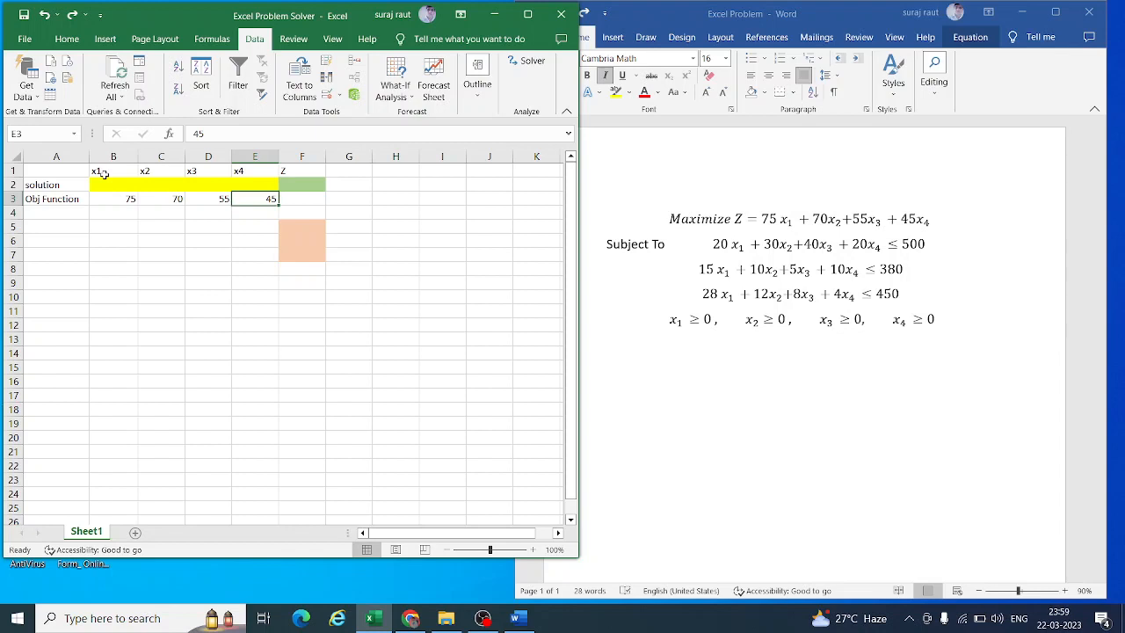
# - Redo the row labels Constraint 1, Constraint 2 and Constraint 3 in A5:A7
pyautogui.hotkey('ctrl', 'y')
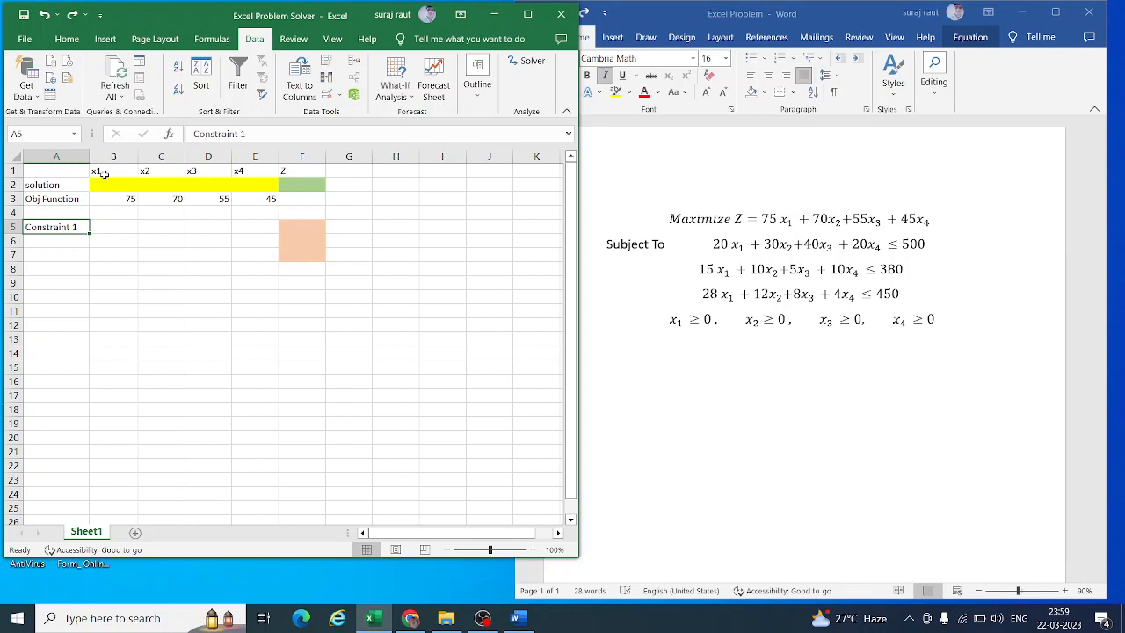
pyautogui.hotkey('ctrl', 'y')
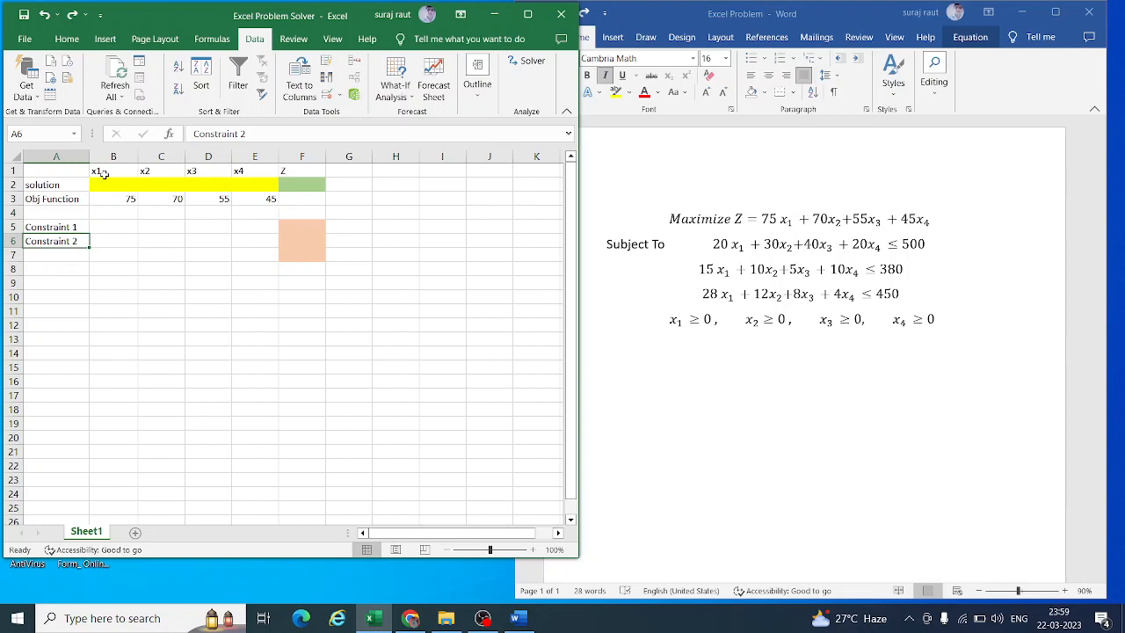
pyautogui.hotkey('ctrl', 'y')
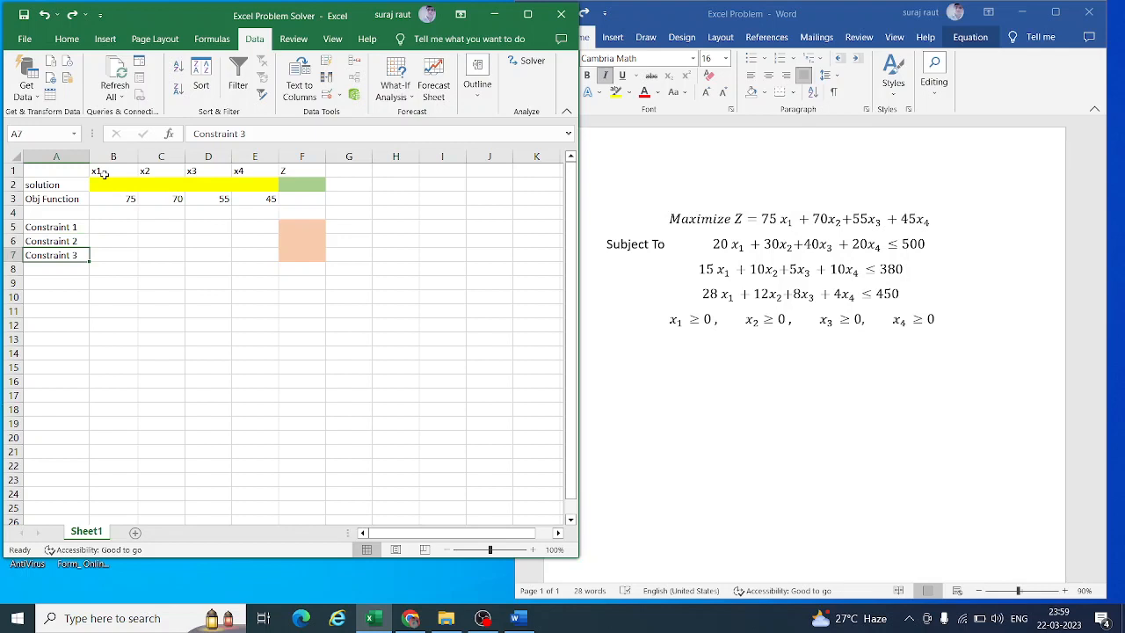
# - Redo the Constraint 1 coefficients 20, 30, 40 and 20 in B5:E5 and enter the sign <= in G5
pyautogui.hotkey('ctrl', 'y')
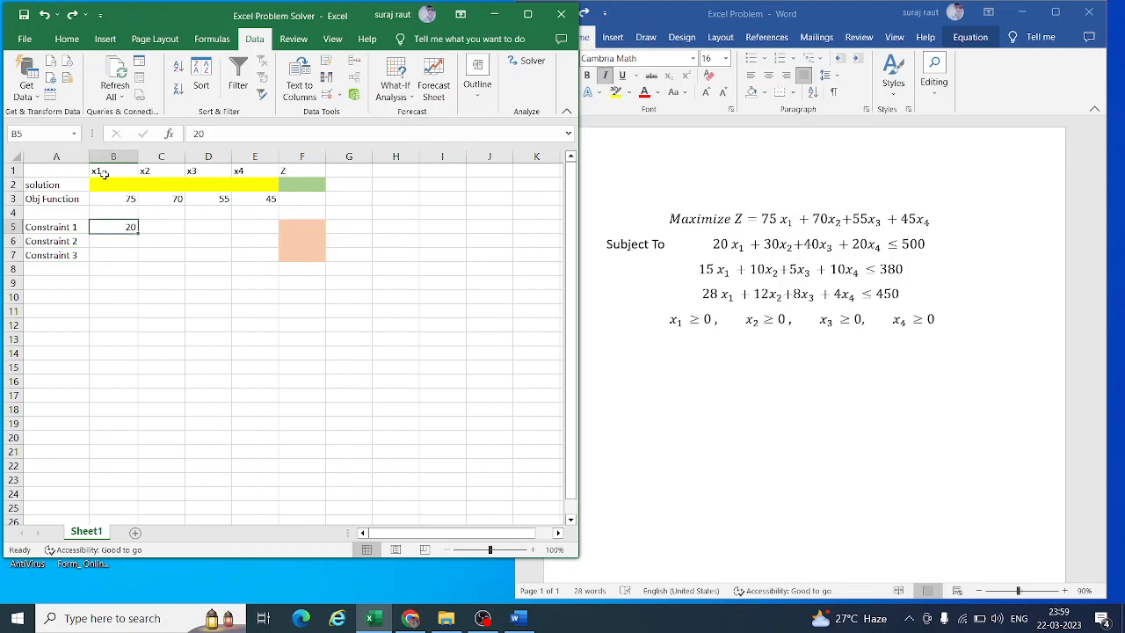
pyautogui.hotkey('ctrl', 'y')
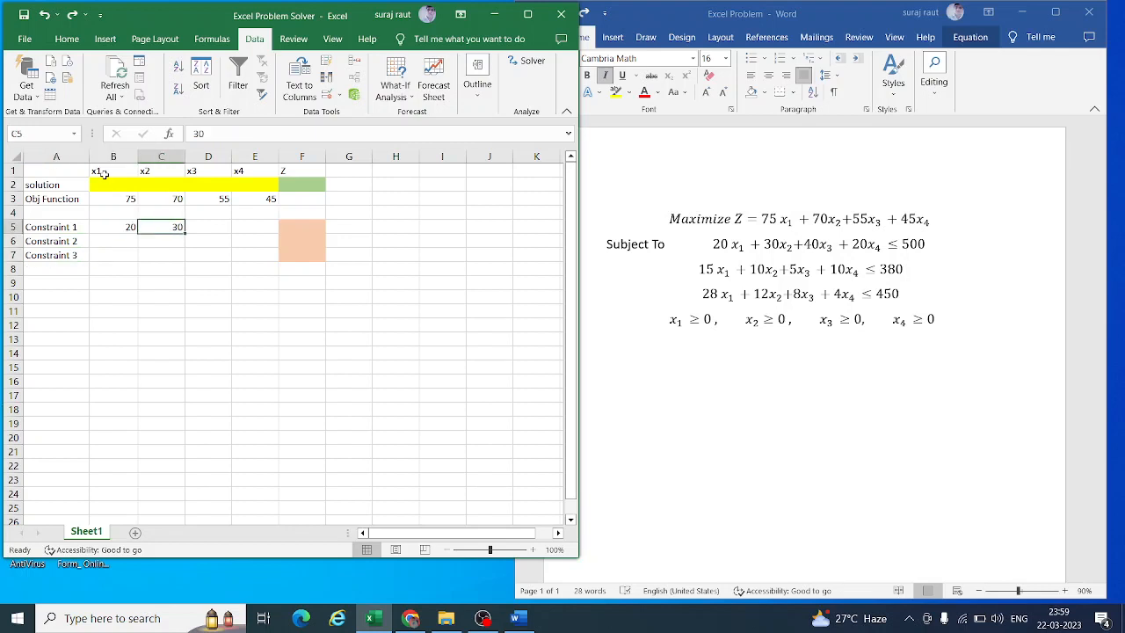
pyautogui.hotkey('ctrl', 'y')
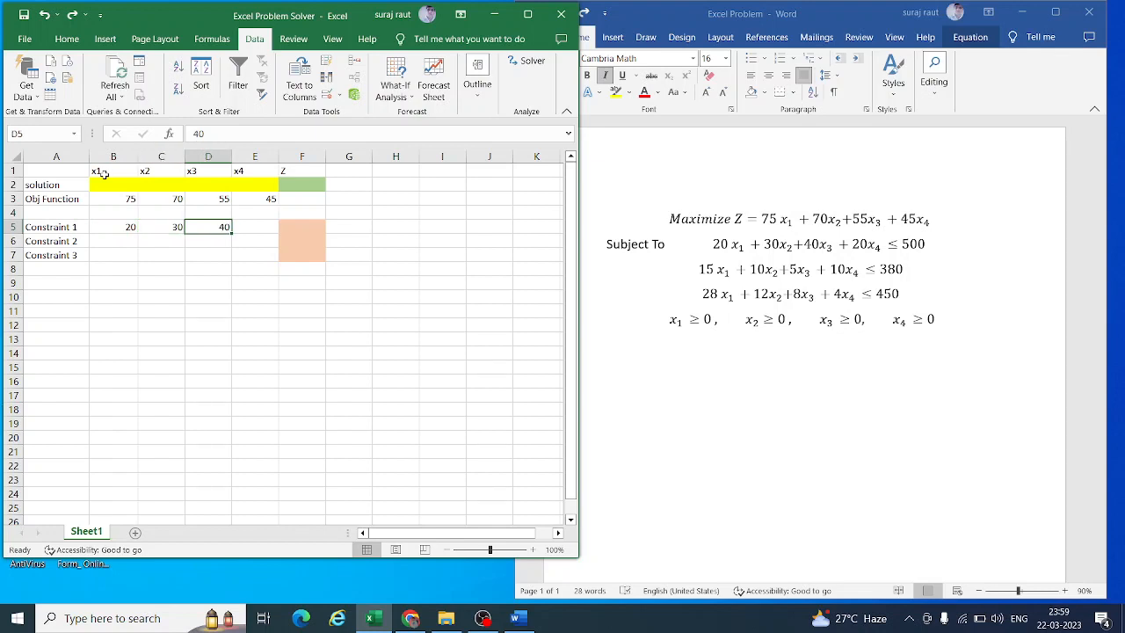
pyautogui.hotkey('ctrl', 'y')
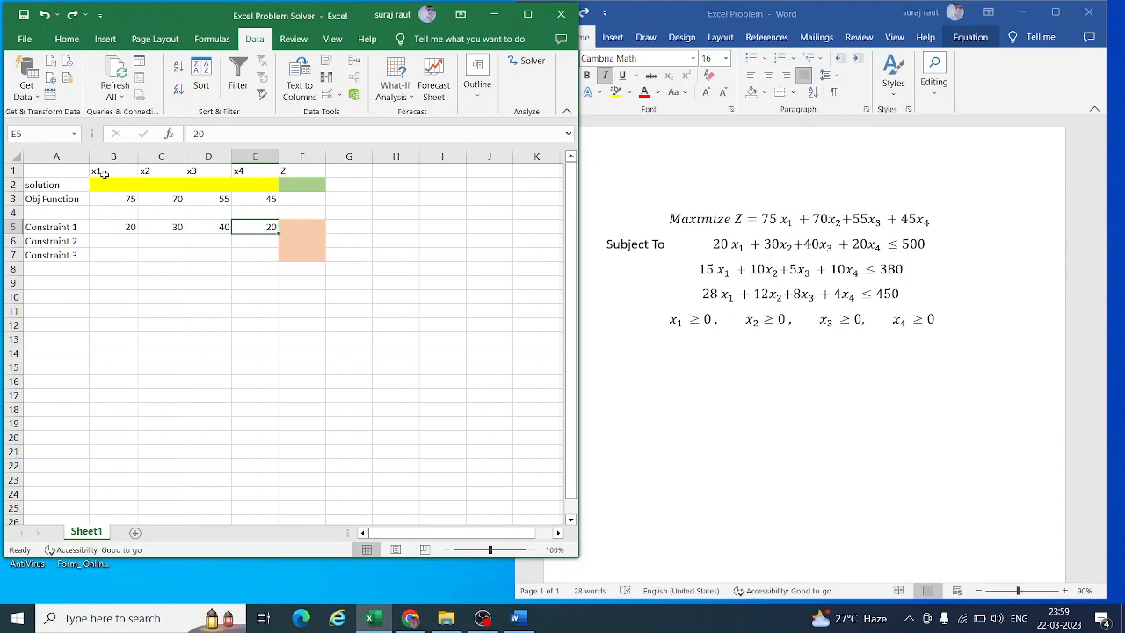
pyautogui.press('Right')
pyautogui.press('Right')
pyautogui.write('<=')
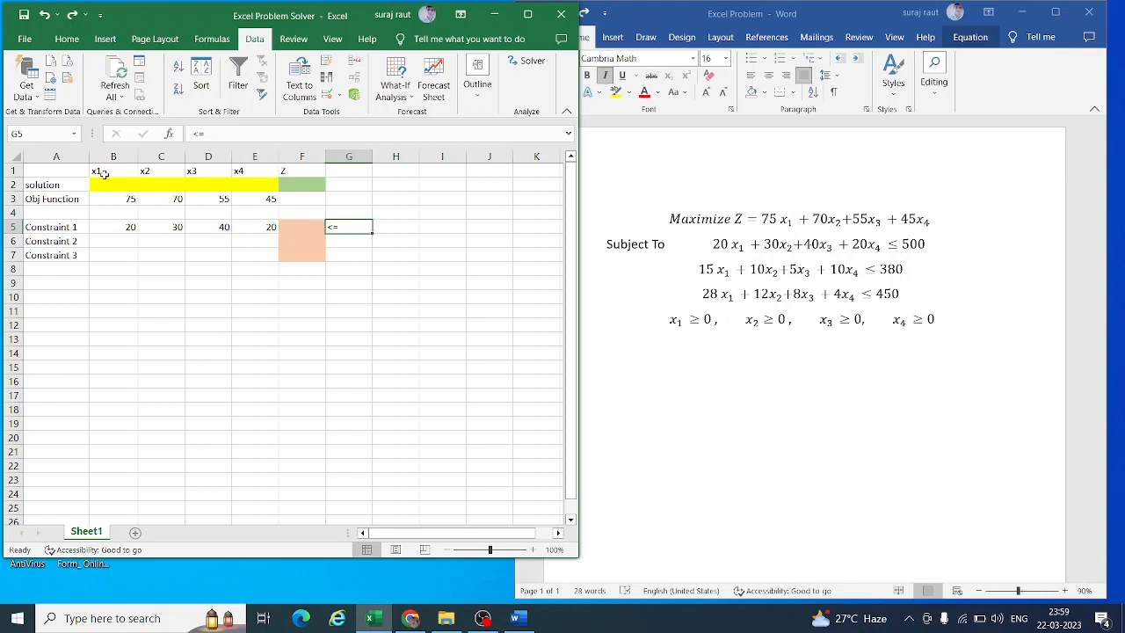
# - Enter the heading RHS in H4 and the heading LHS in F4 above the constraint rows
pyautogui.press('Up')
pyautogui.press('Right')
pyautogui.write('RHS')
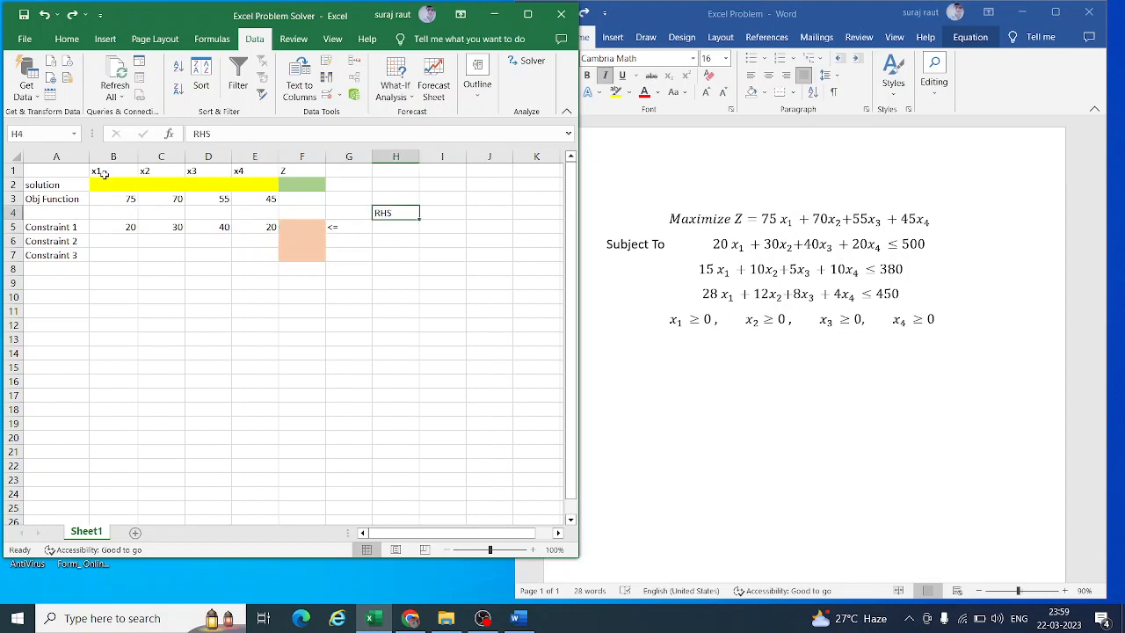
pyautogui.press('Left')
pyautogui.press('Left')
pyautogui.write('LHS')
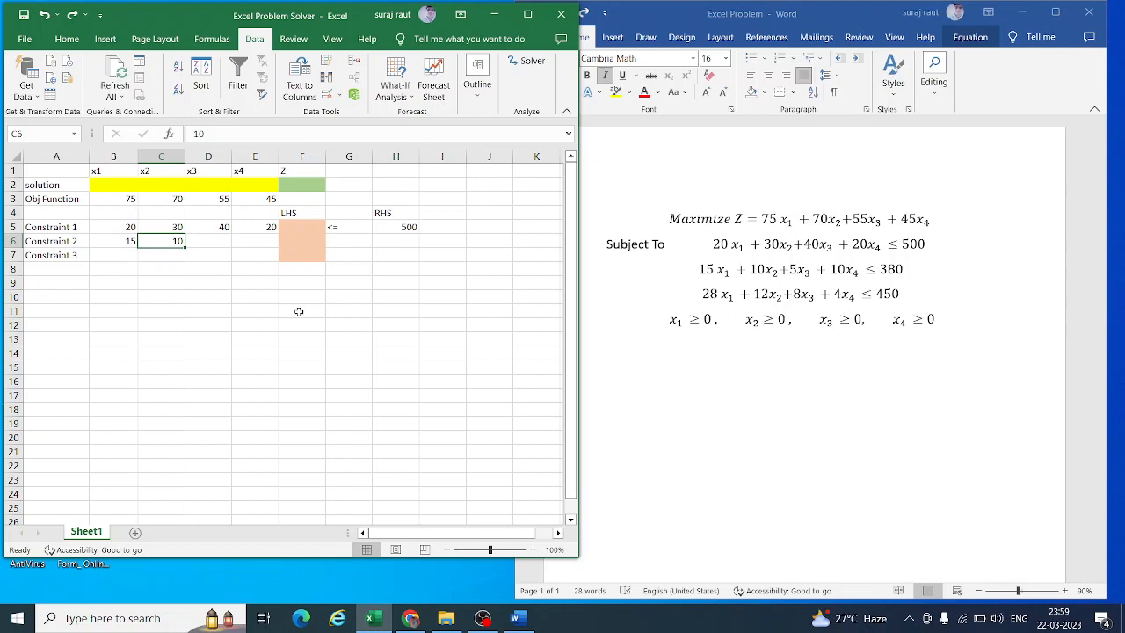
# - Redo the rest of the Constraint 2 row with 5 in D6, 10 in E6, <= in G6 and 380 in H6
pyautogui.hotkey('ctrl', 'y')
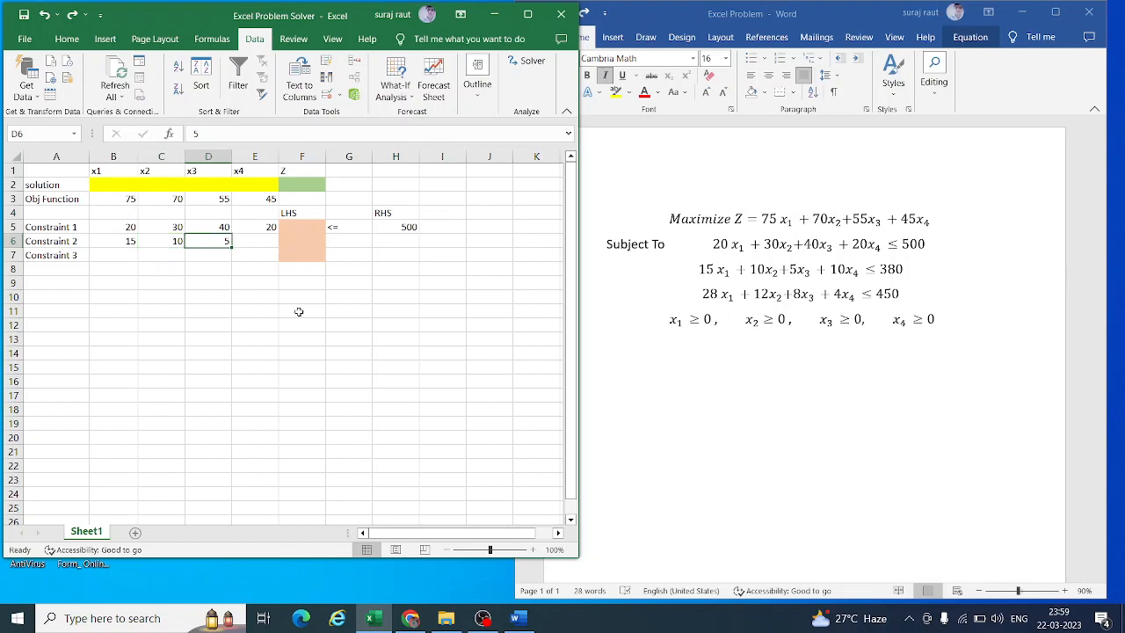
pyautogui.hotkey('ctrl', 'y')
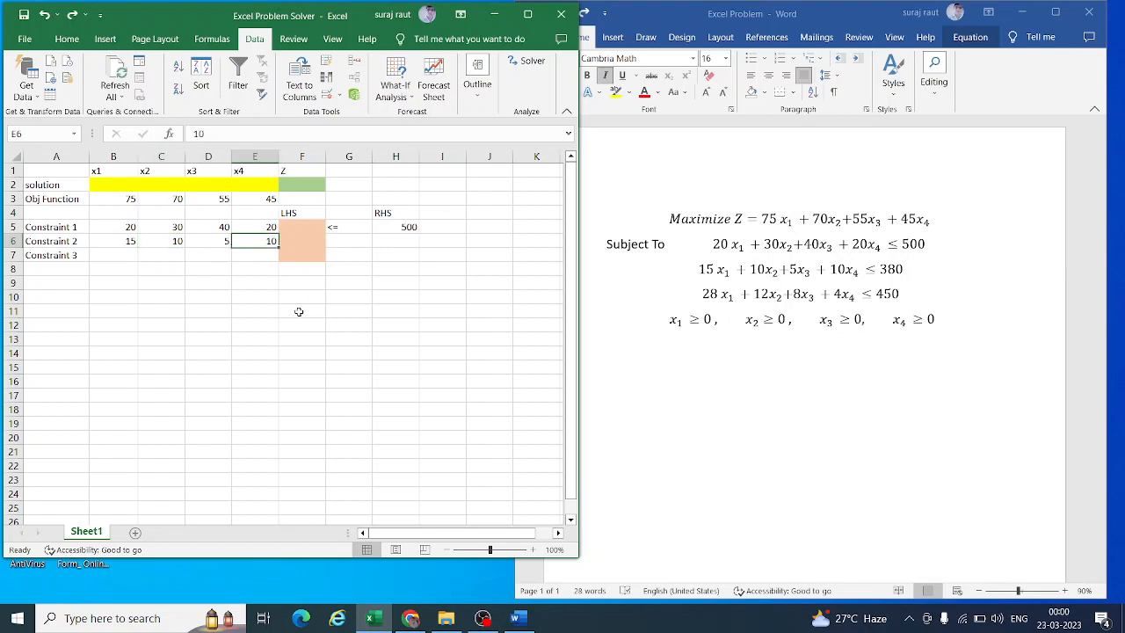
pyautogui.hotkey('ctrl', 'y')
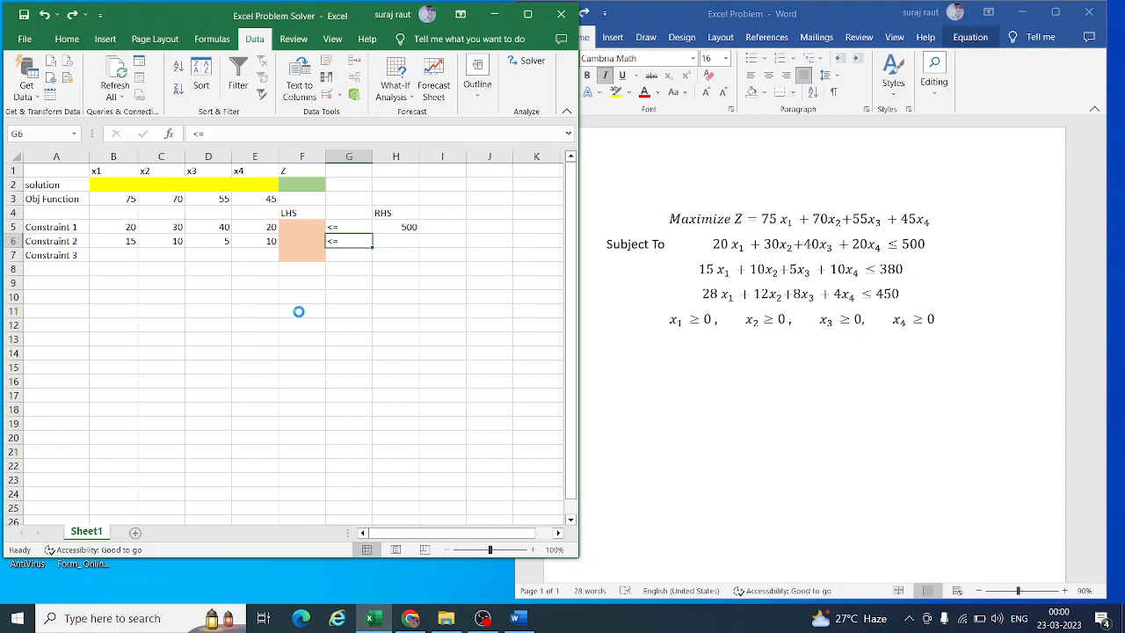
pyautogui.hotkey('ctrl', 'y')
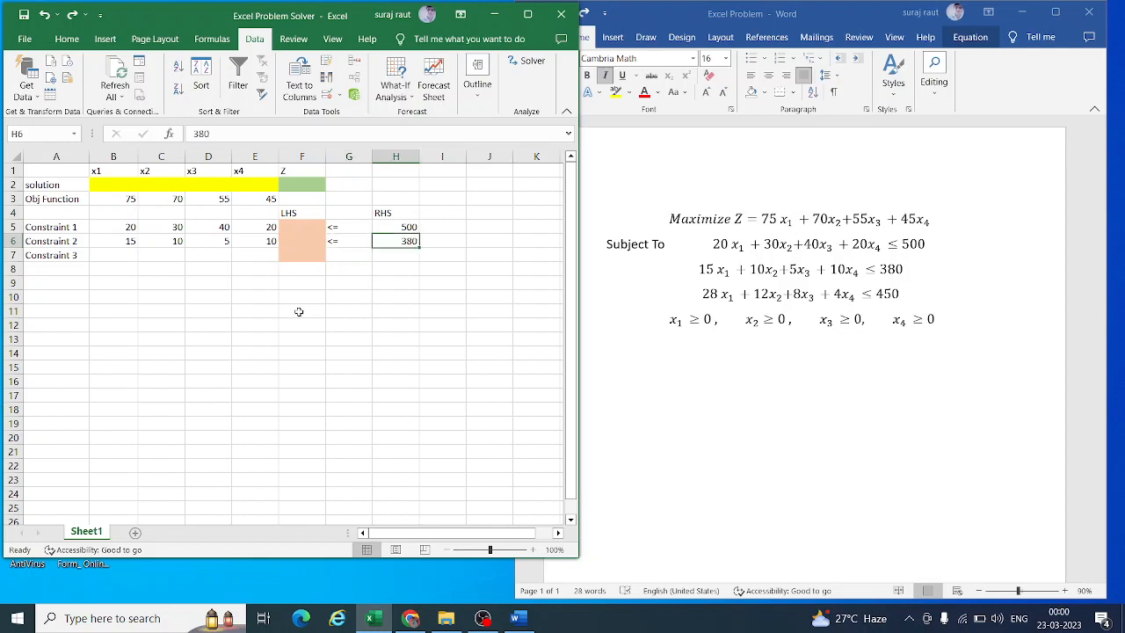
# - Redo the Constraint 3 row with 28, 12, 8 and 4 in B7:E7, <= in G7 and 450 in H7
pyautogui.hotkey('ctrl', 'y')
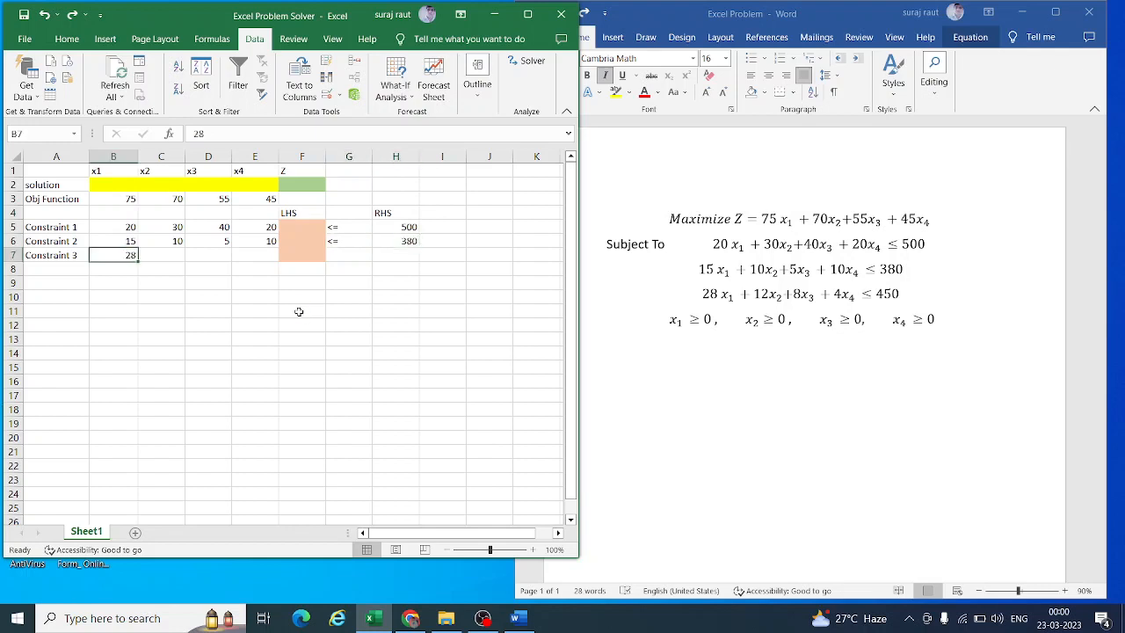
pyautogui.hotkey('ctrl', 'y')
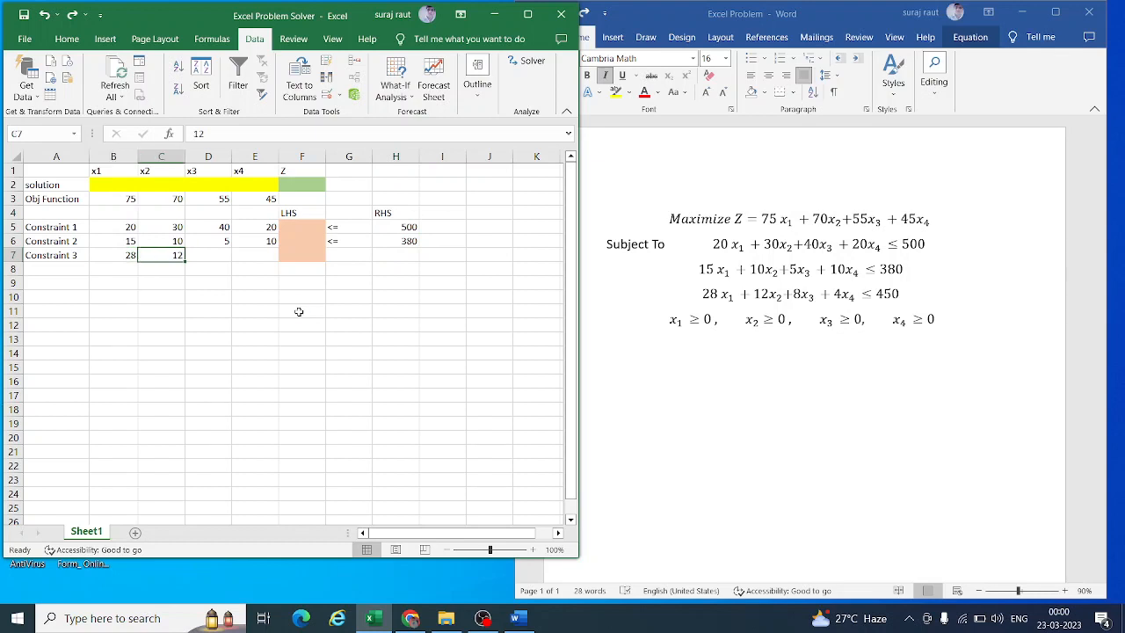
pyautogui.hotkey('ctrl', 'y')
pyautogui.hotkey('ctrl', 'y')
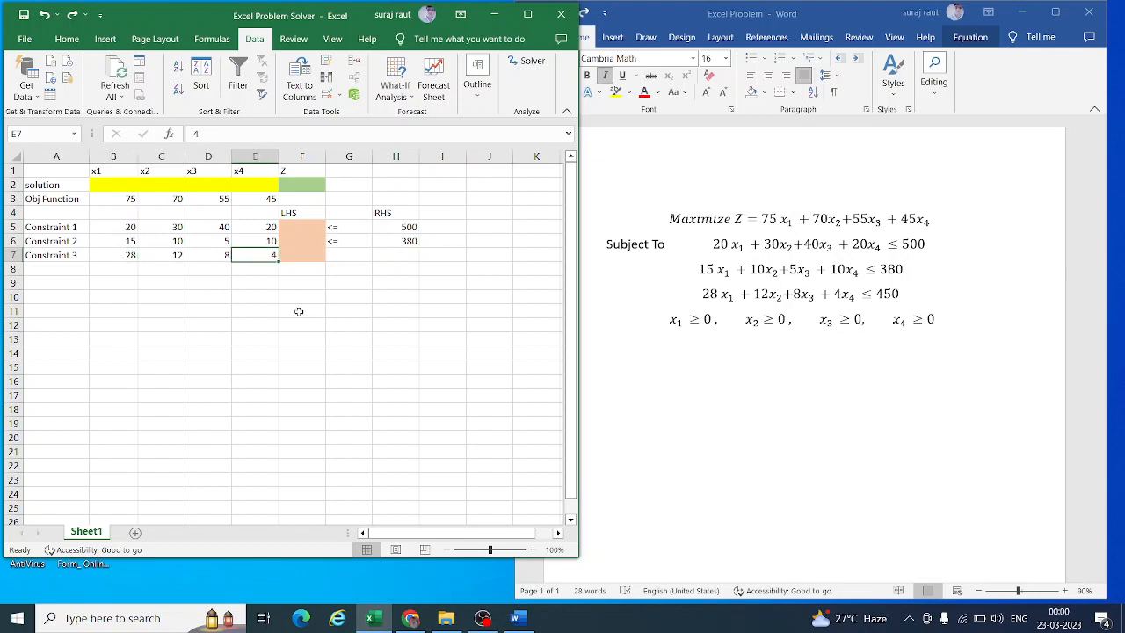
pyautogui.hotkey('ctrl', 'y')
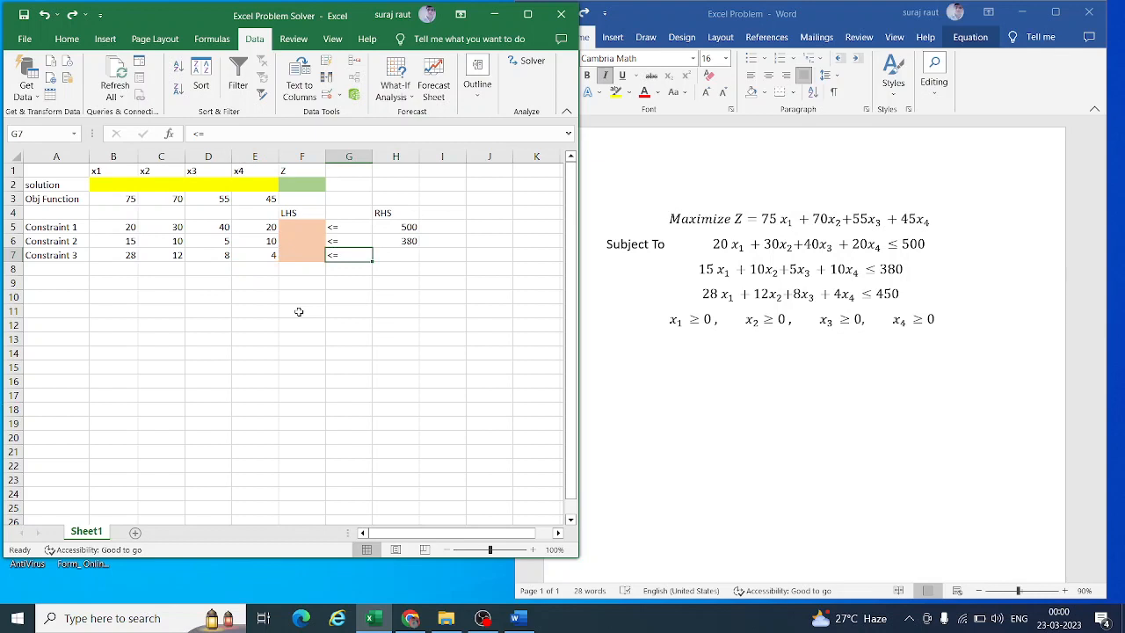
pyautogui.hotkey('ctrl', 'y')
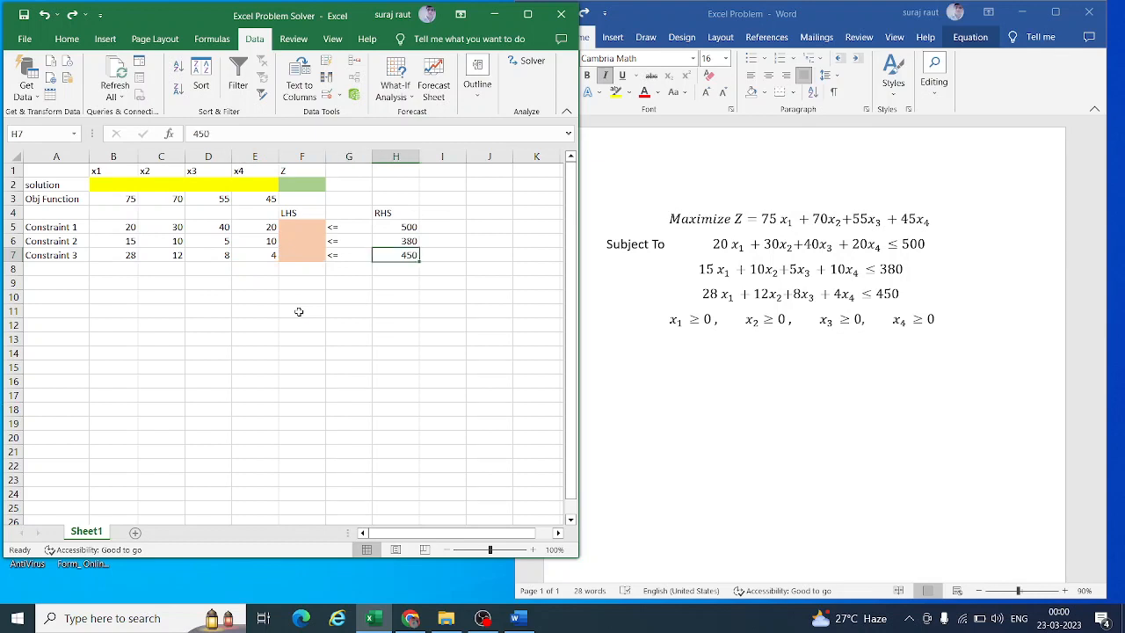
# - Enter the objective formula =SUMPRODUCT(B3:E3,B2:E2) in the green Z cell F2
pyautogui.click(301, 186)
pyautogui.doubleClick(300, 187)
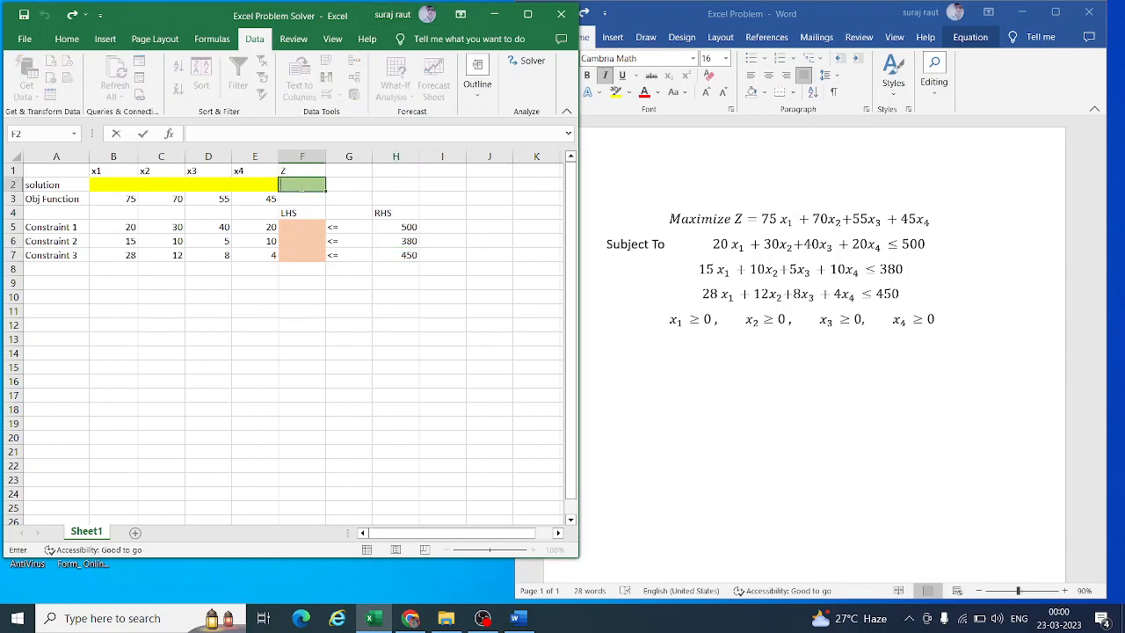
pyautogui.write('=su')
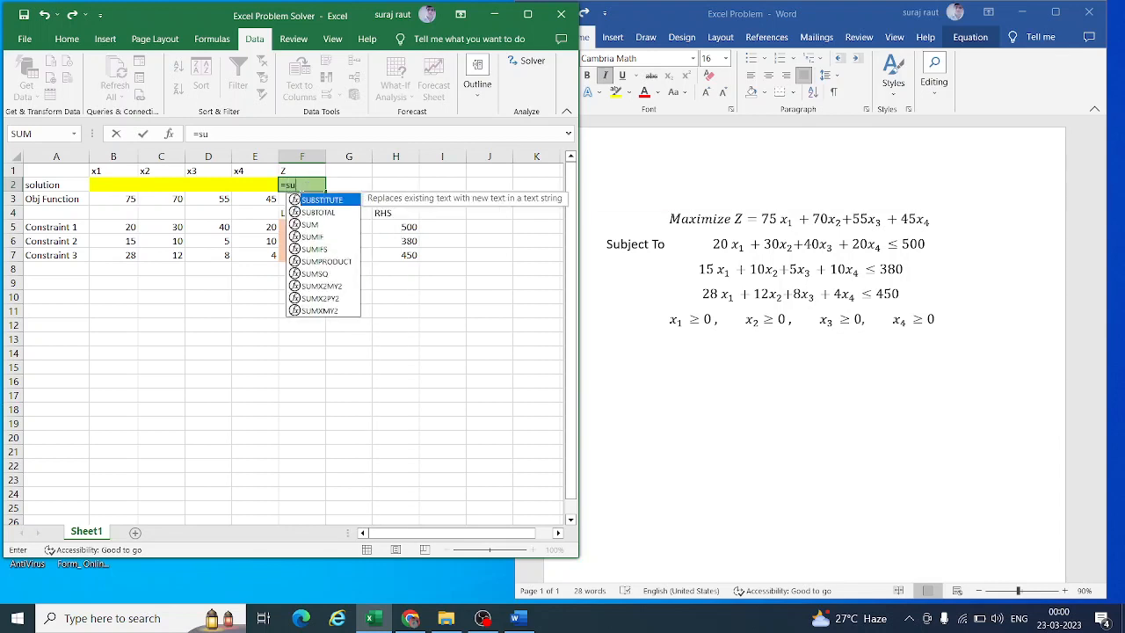
pyautogui.write('mpro')
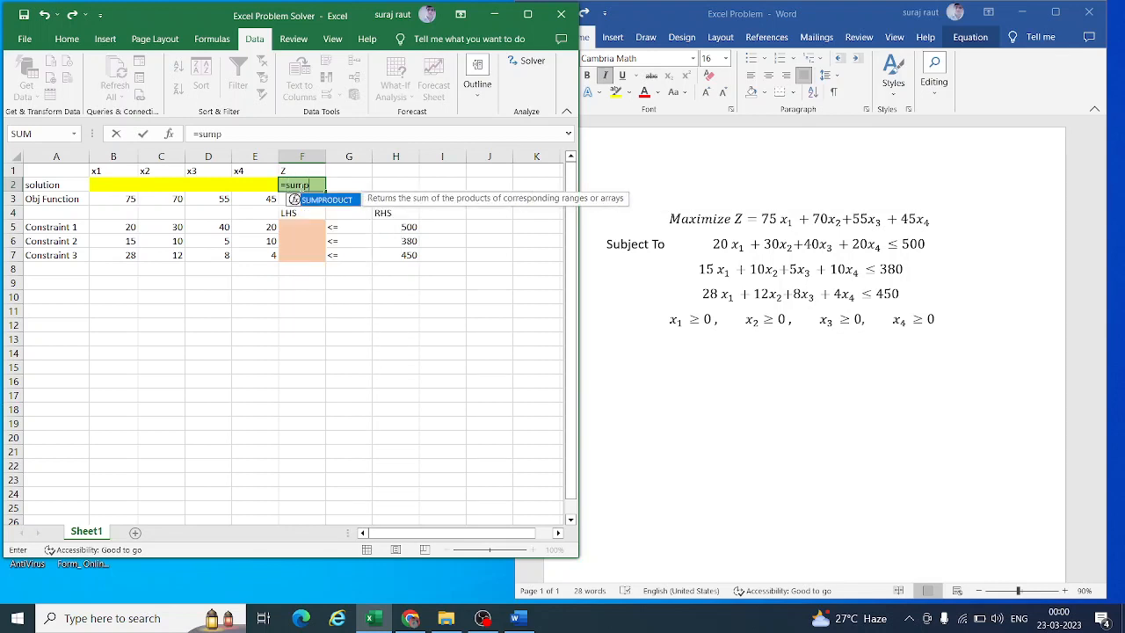
pyautogui.doubleClick(327, 200)
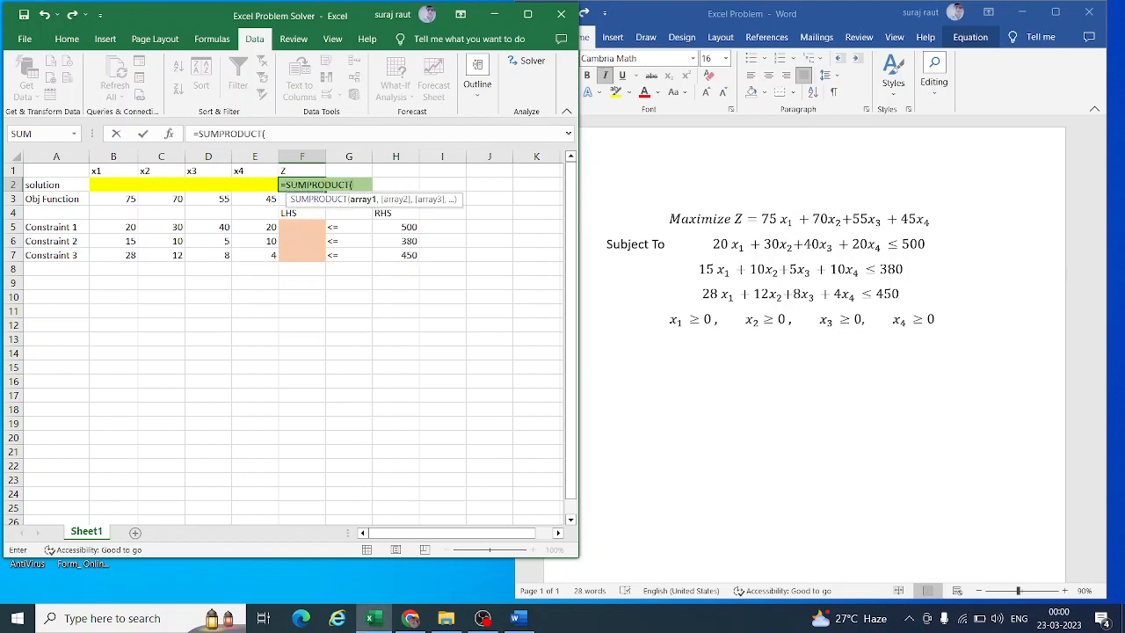
pyautogui.click(117, 199)
pyautogui.moveTo(116, 199); pyautogui.dragTo(259, 201)
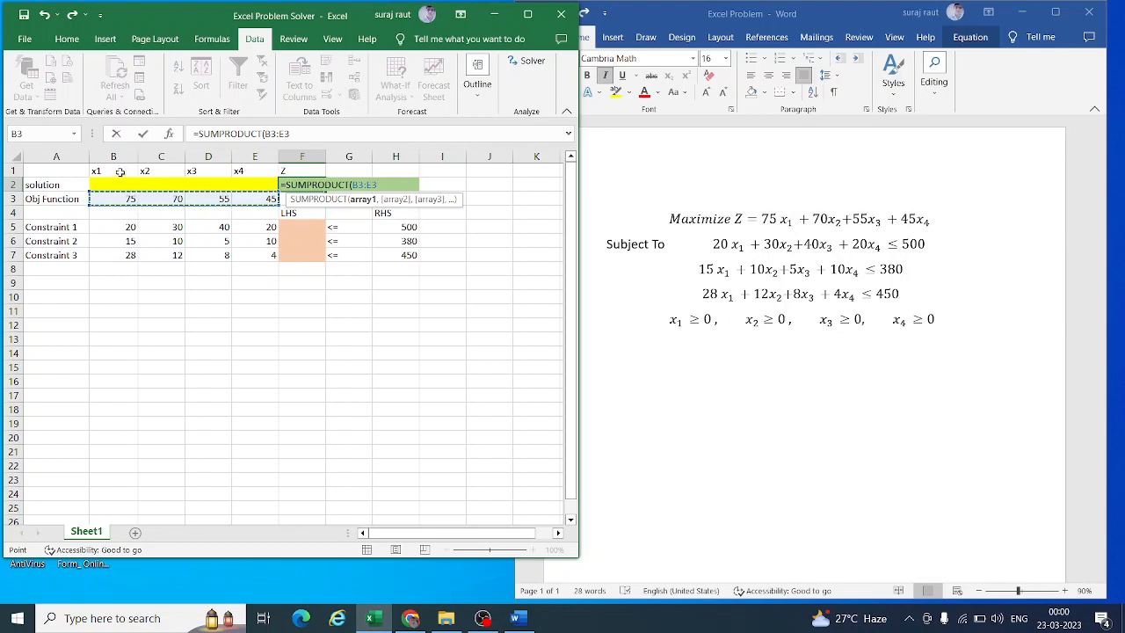
pyautogui.write(',')
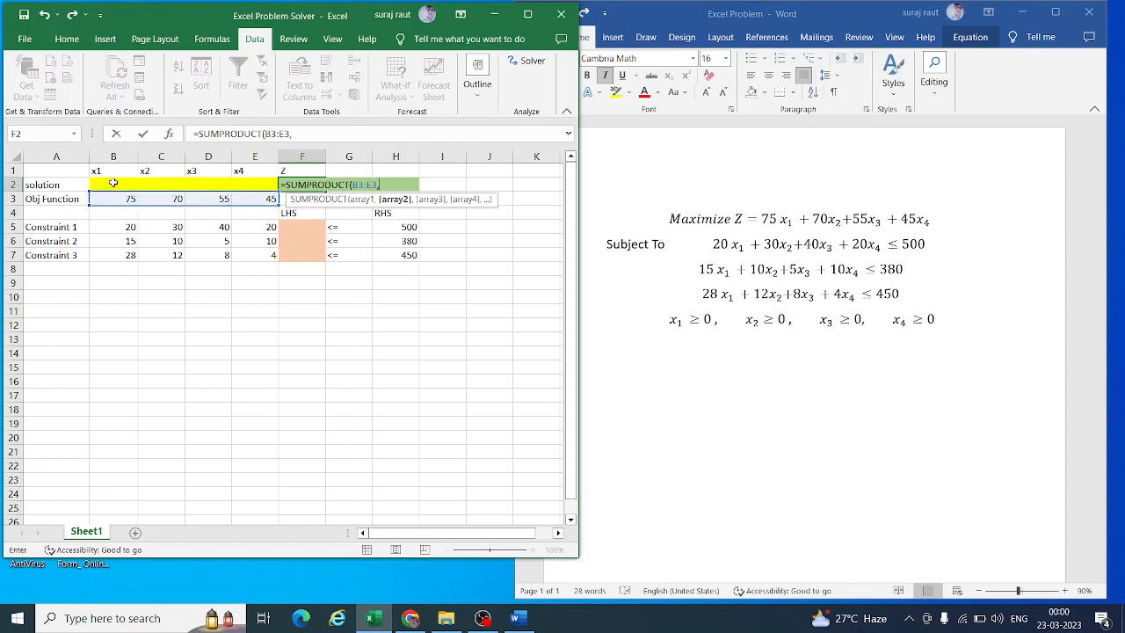
pyautogui.moveTo(113, 183); pyautogui.dragTo(255, 184)
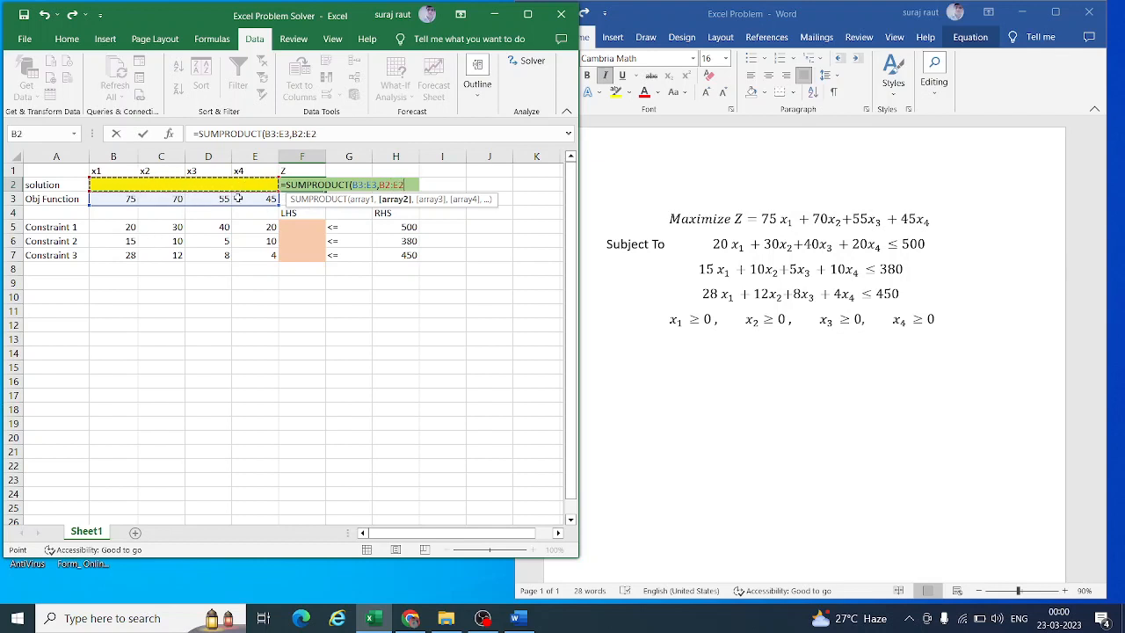
pyautogui.press('Return')
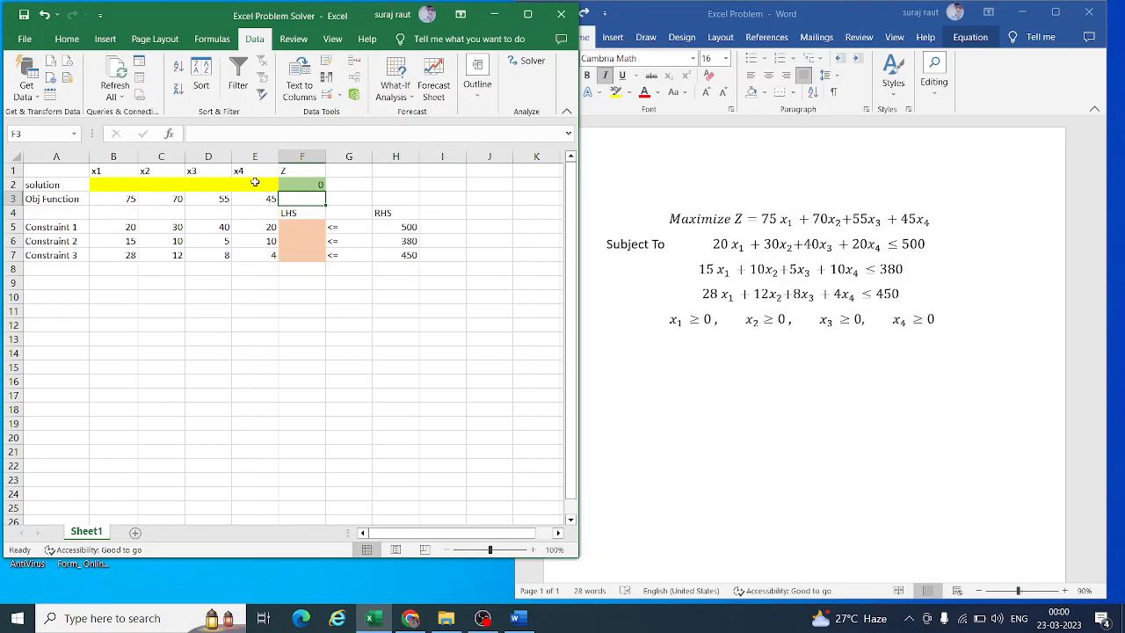
# - Build a SUMPRODUCT formula in the Constraint 1 LHS cell F5 from the ranges B5:E5 and B2:E2
pyautogui.click(301, 227)
pyautogui.write('=')
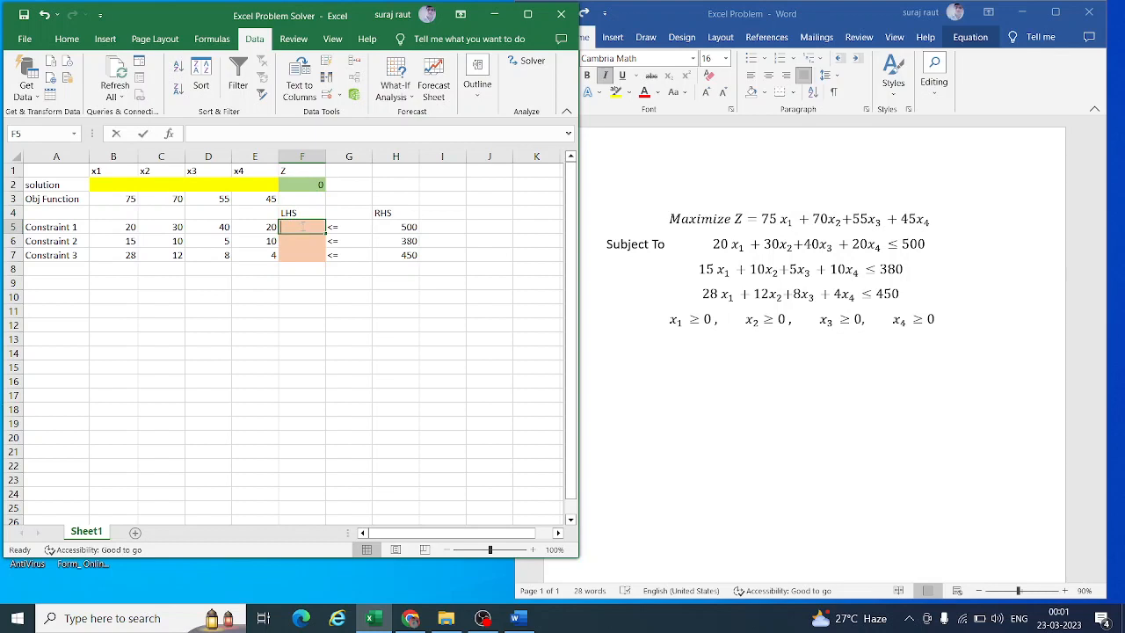
pyautogui.write('su')
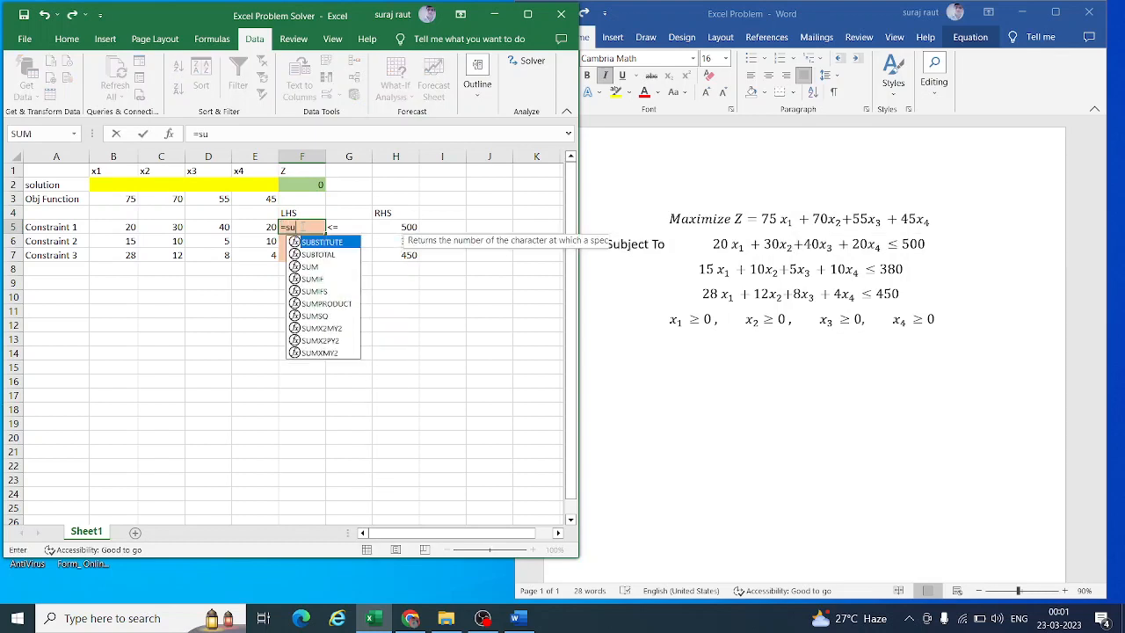
pyautogui.write('mp')
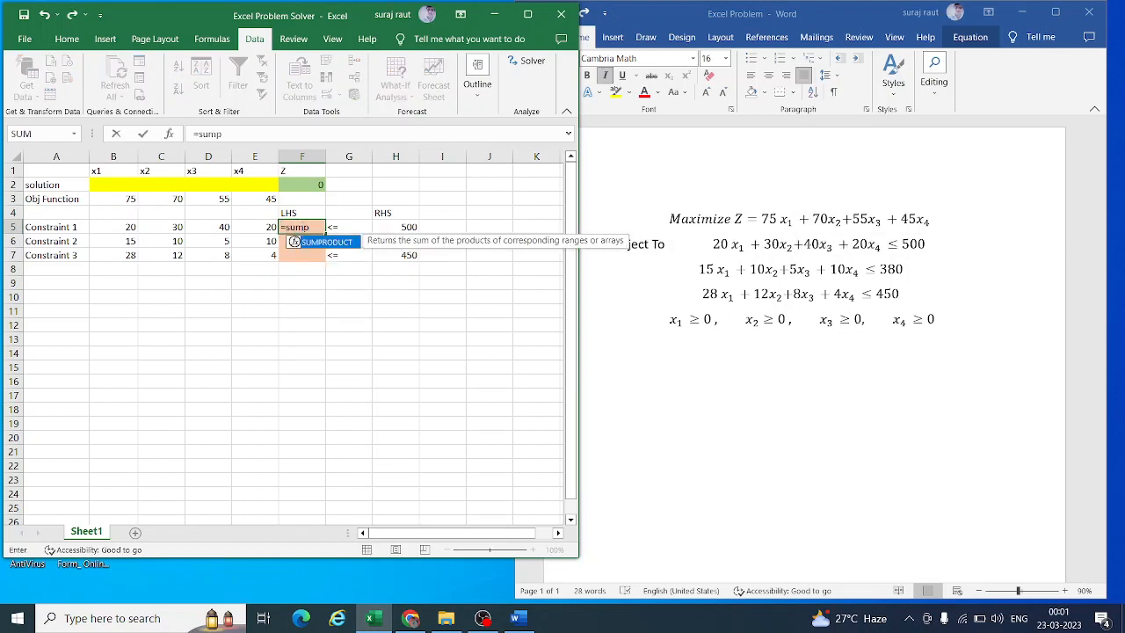
pyautogui.doubleClick(314, 244)
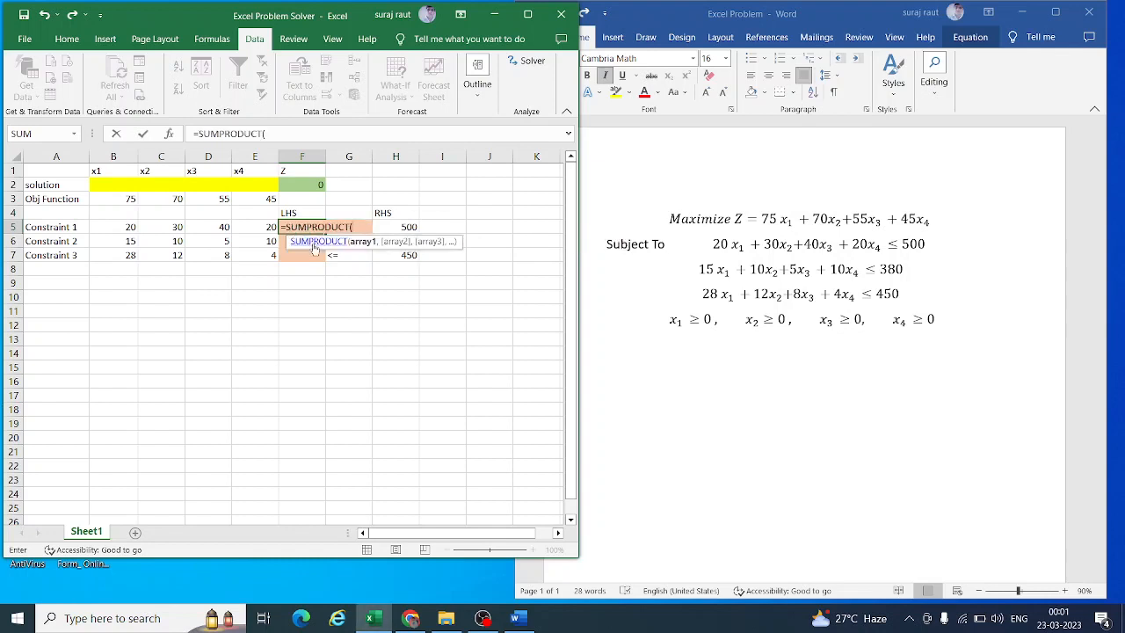
pyautogui.moveTo(127, 227); pyautogui.dragTo(241, 228)
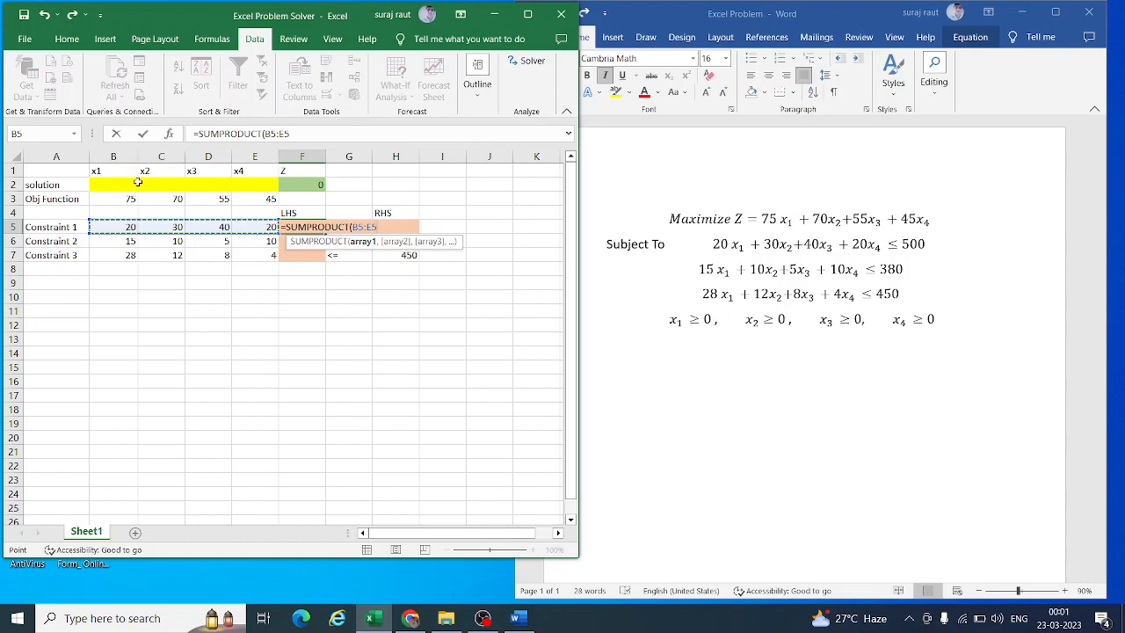
pyautogui.write(',')
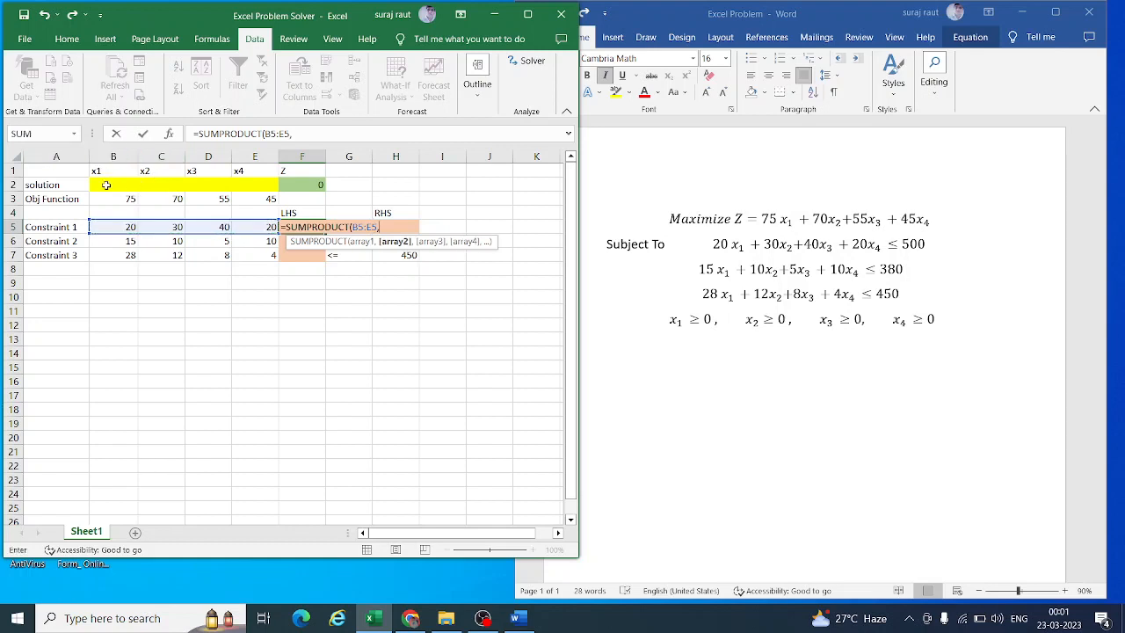
pyautogui.moveTo(105, 185); pyautogui.dragTo(246, 184)
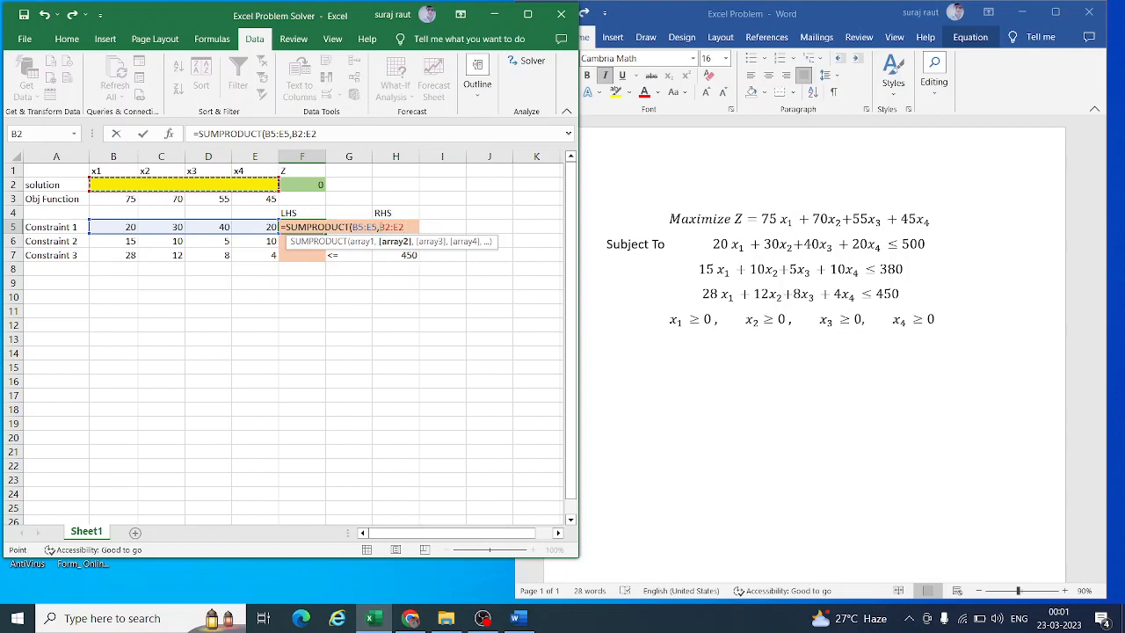
# - Make the solution range in the F5 formula absolute as $B$2:$E$2 and commit the formula
pyautogui.press('F2')
pyautogui.write('$')
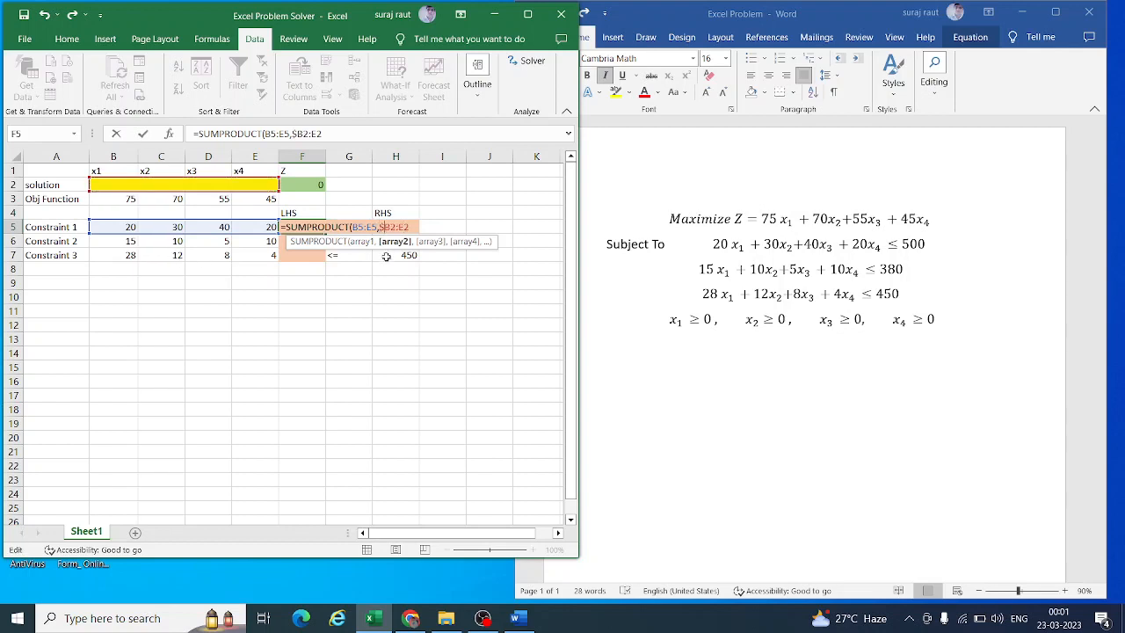
pyautogui.press('Right')
pyautogui.write('$B$2:')
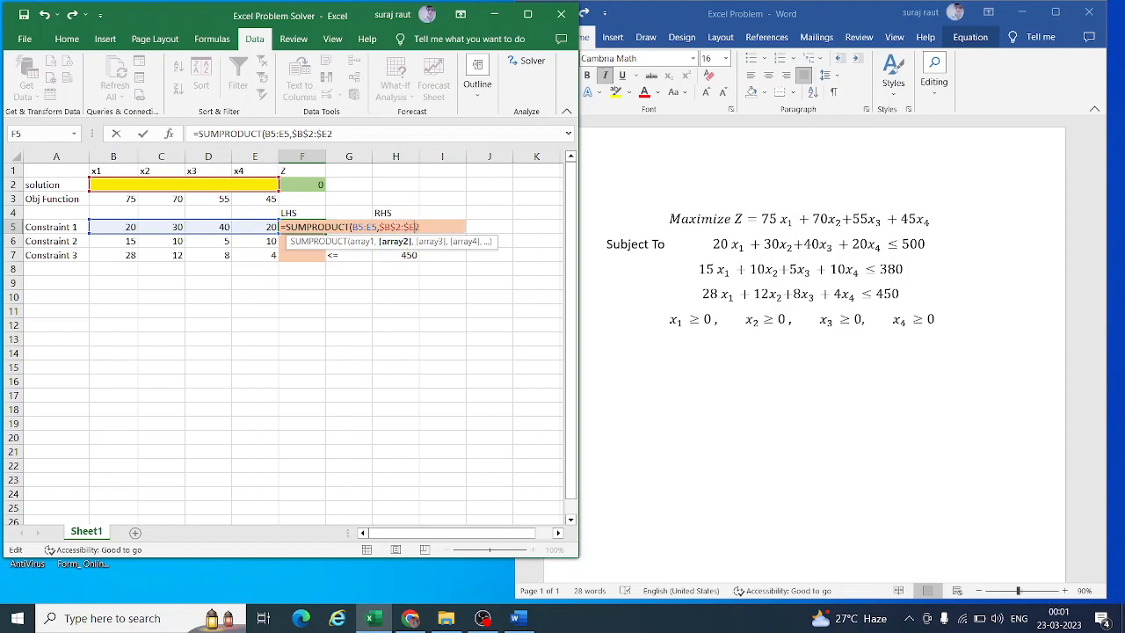
pyautogui.write('$')
pyautogui.press('Return')
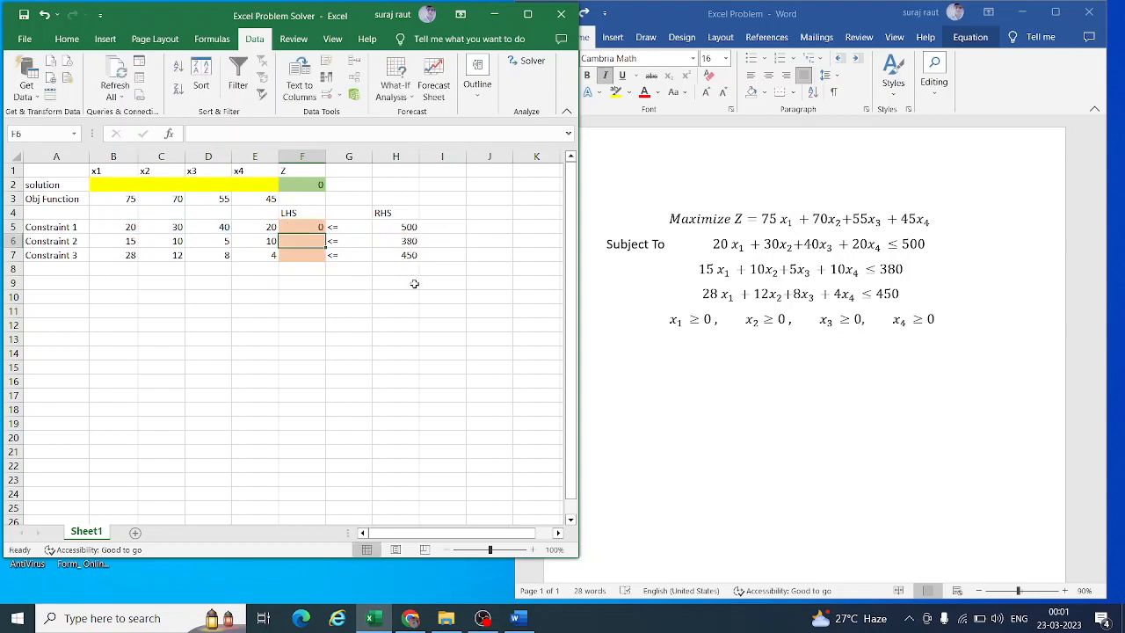
# - Fill the LHS formula from F5 down through F7 for Constraints 2 and 3
pyautogui.click(314, 226)
pyautogui.moveTo(326, 233); pyautogui.dragTo(324, 262)
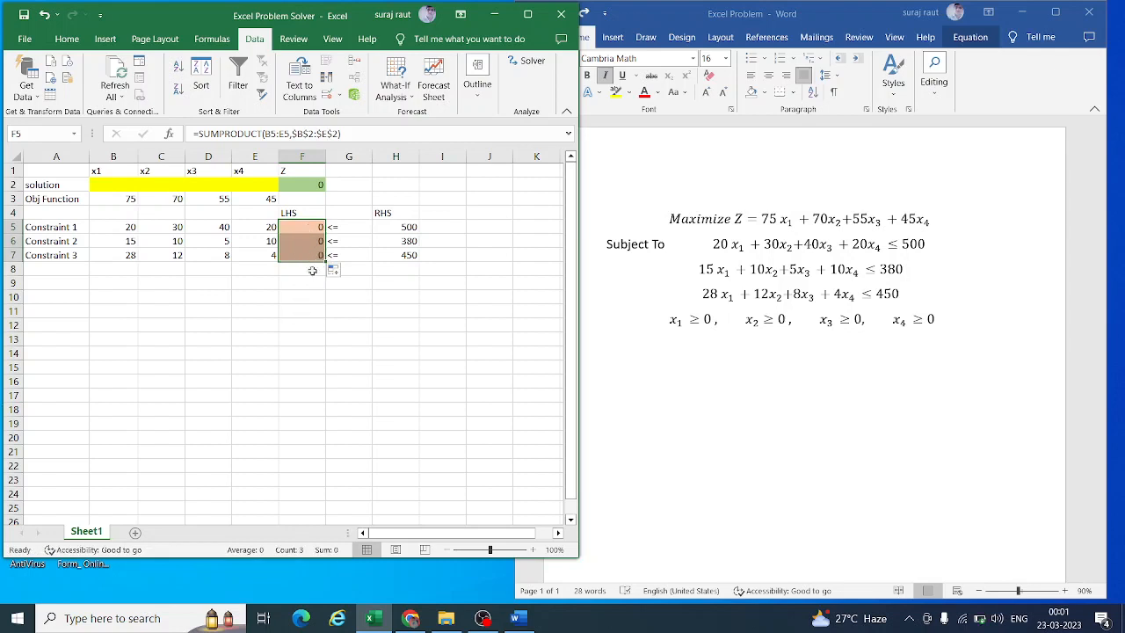
pyautogui.click(294, 310)
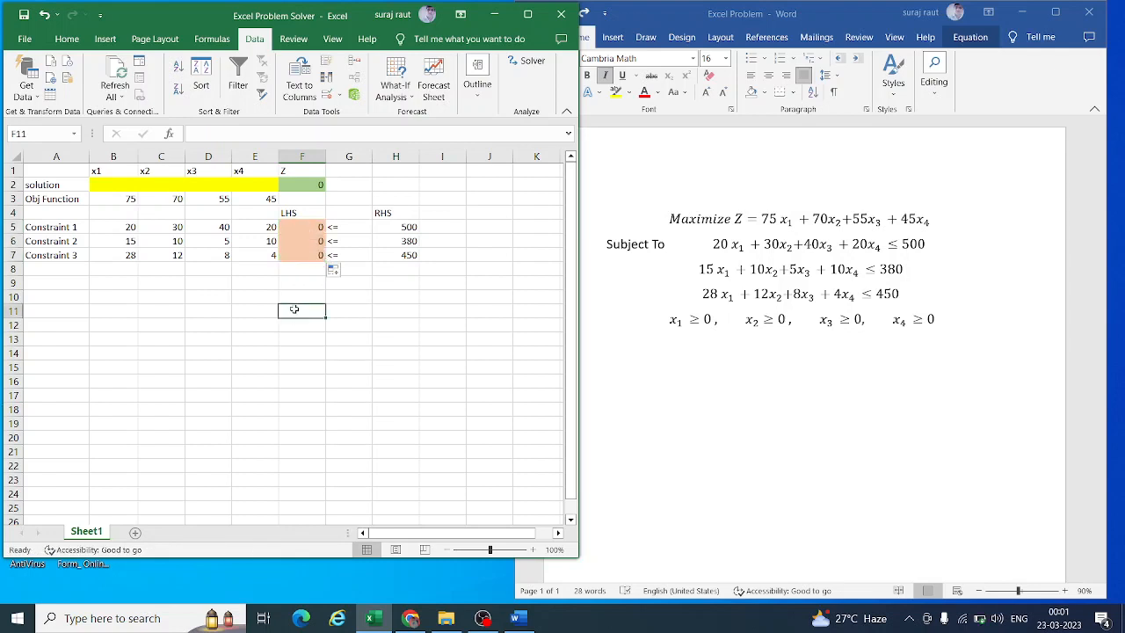
# - Open Solver on the maximized sheet and set its objective to the Z cell $F$2
pyautogui.click(528, 15)
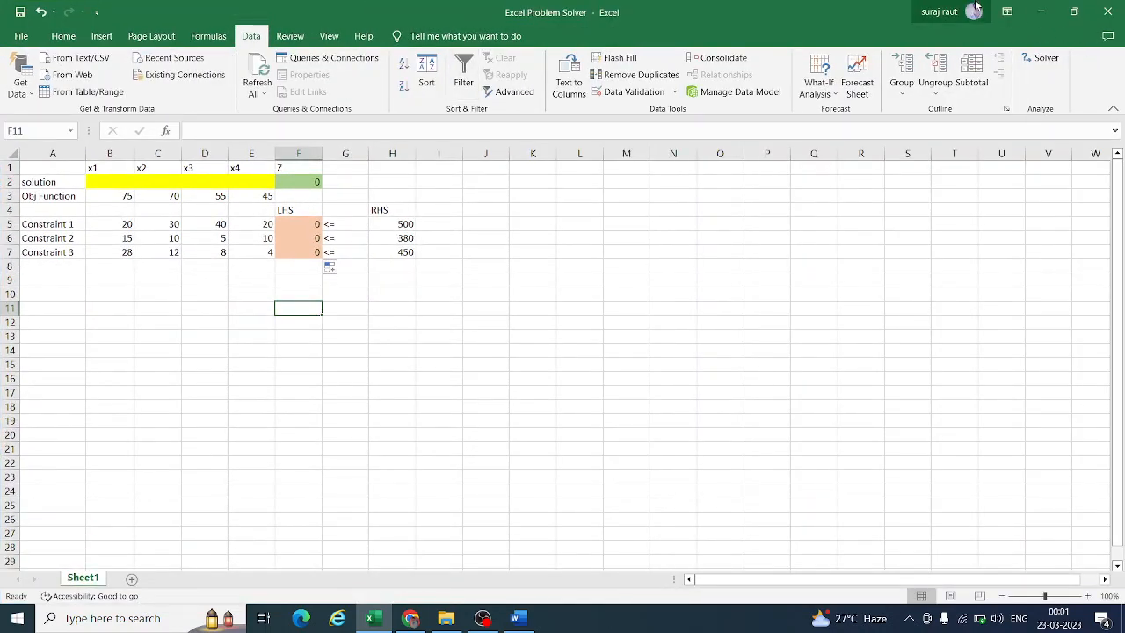
pyautogui.click(1040, 58)
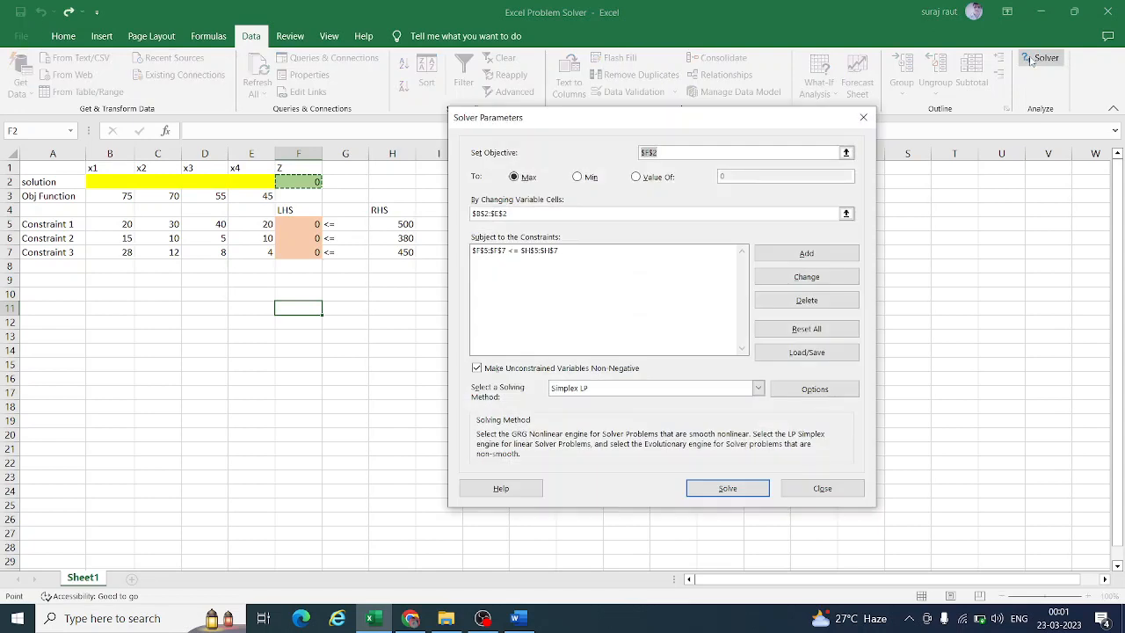
pyautogui.click(680, 153)
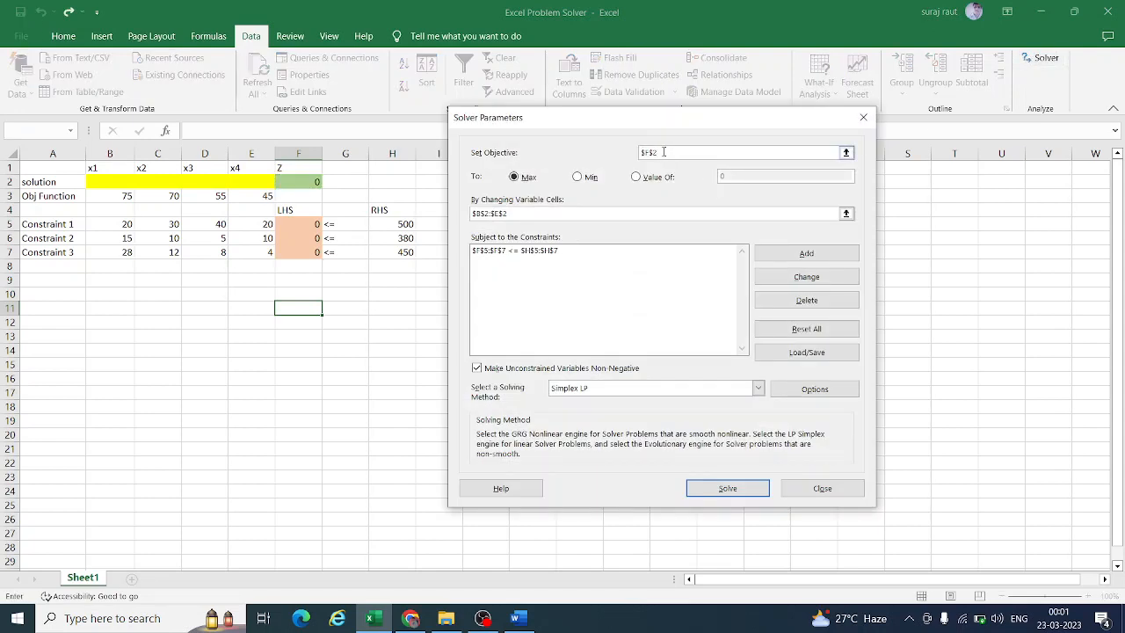
pyautogui.click(312, 182)
pyautogui.click(1074, 11)
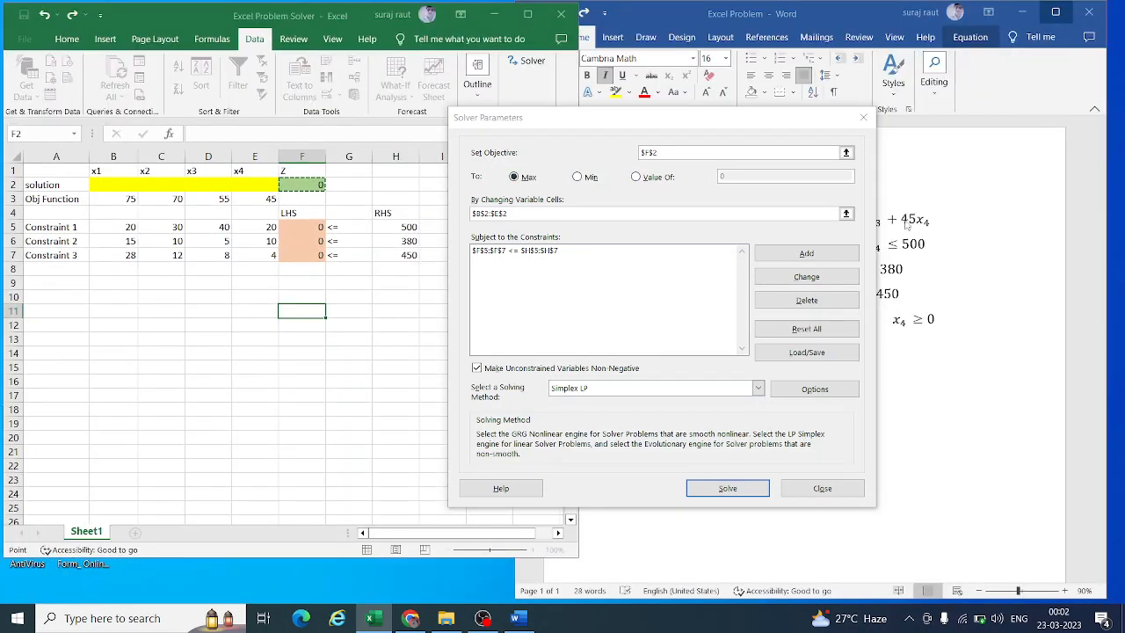
pyautogui.moveTo(776, 120)
pyautogui.mouseDown()
pyautogui.moveTo(587, 282)
pyautogui.moveTo(533, 274)
pyautogui.moveTo(786, 118)
pyautogui.mouseUp()
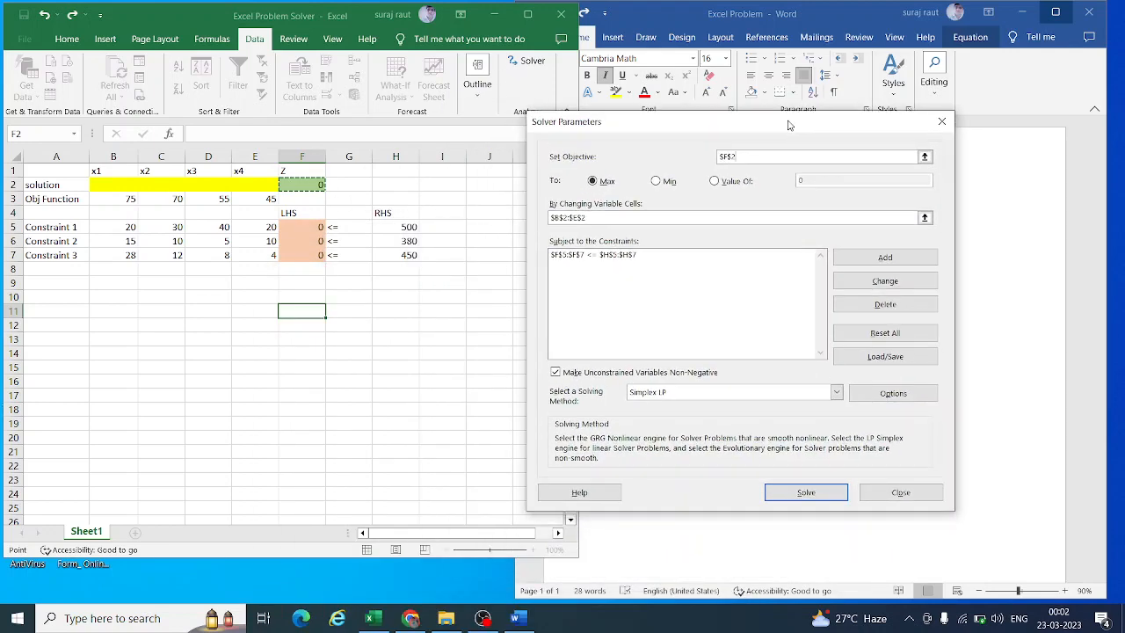
pyautogui.click(528, 14)
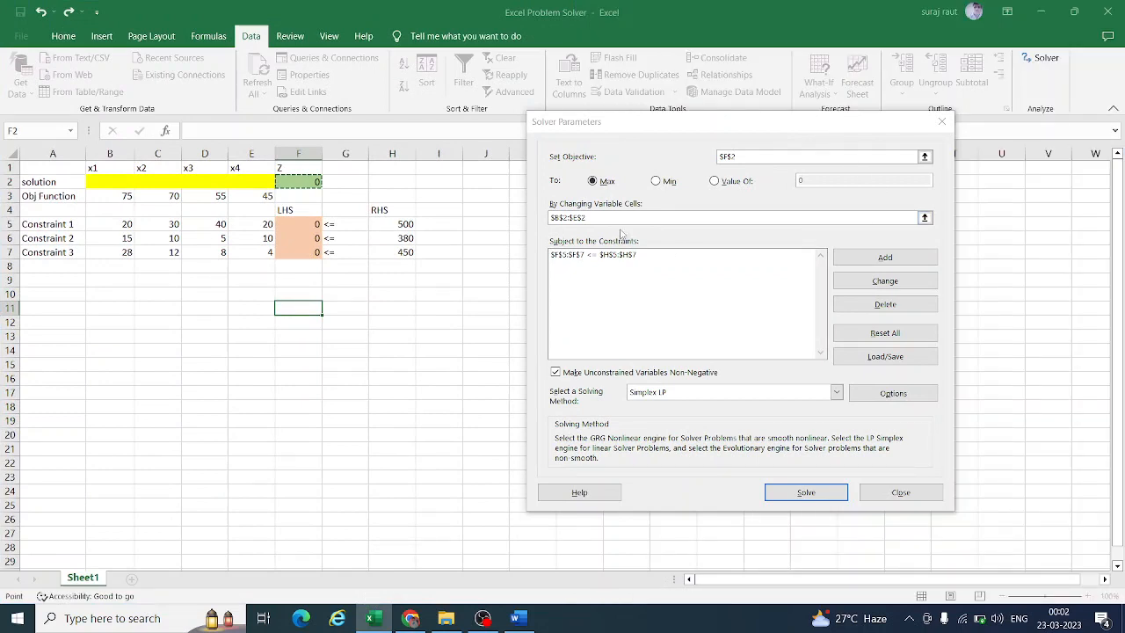
# - Set the Solver goal to Max and specify $B$2:$E$2 as the changing variable cells
pyautogui.click(593, 182)
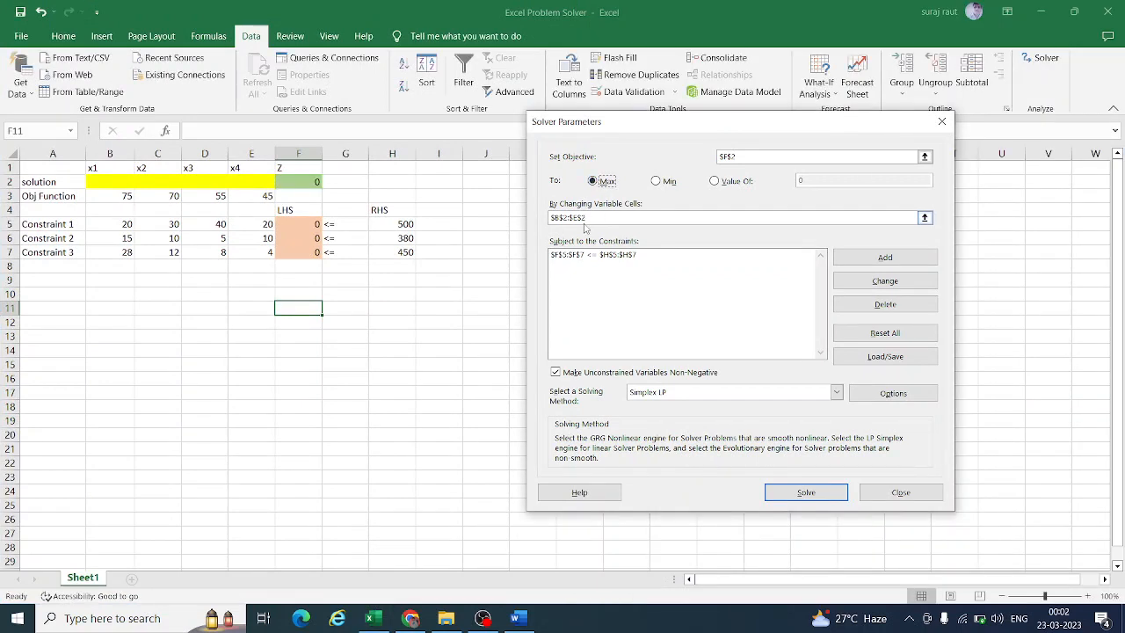
pyautogui.moveTo(591, 217); pyautogui.dragTo(548, 218)
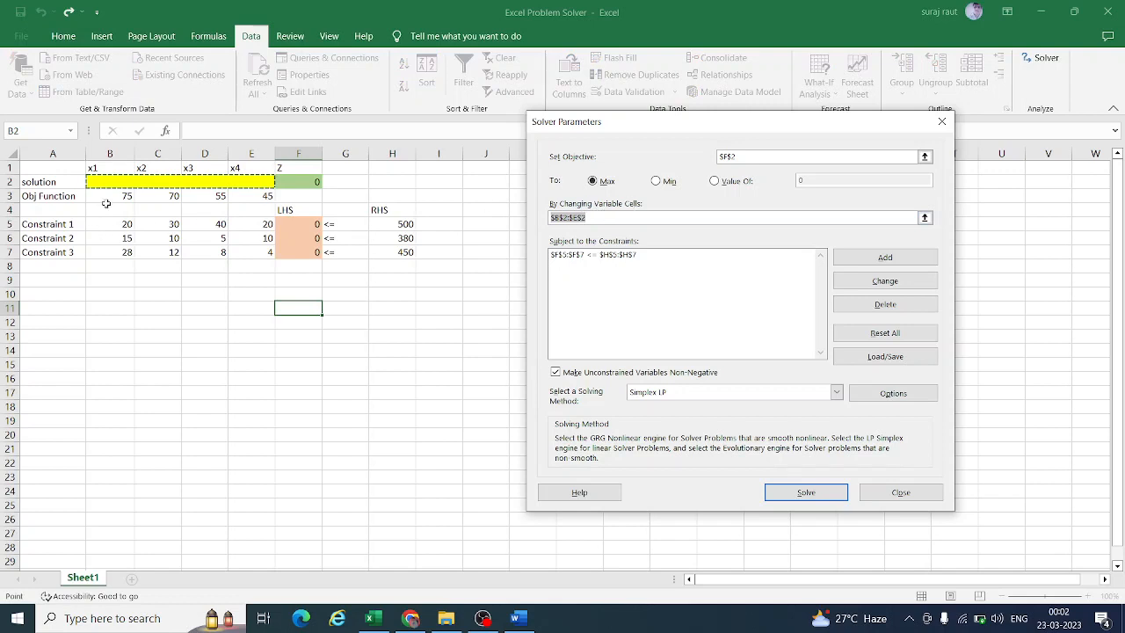
pyautogui.moveTo(111, 182); pyautogui.dragTo(232, 182)
# - Add the Solver constraint $F$5:$F$7 <= $H$5:$H$7
pyautogui.click(908, 254)
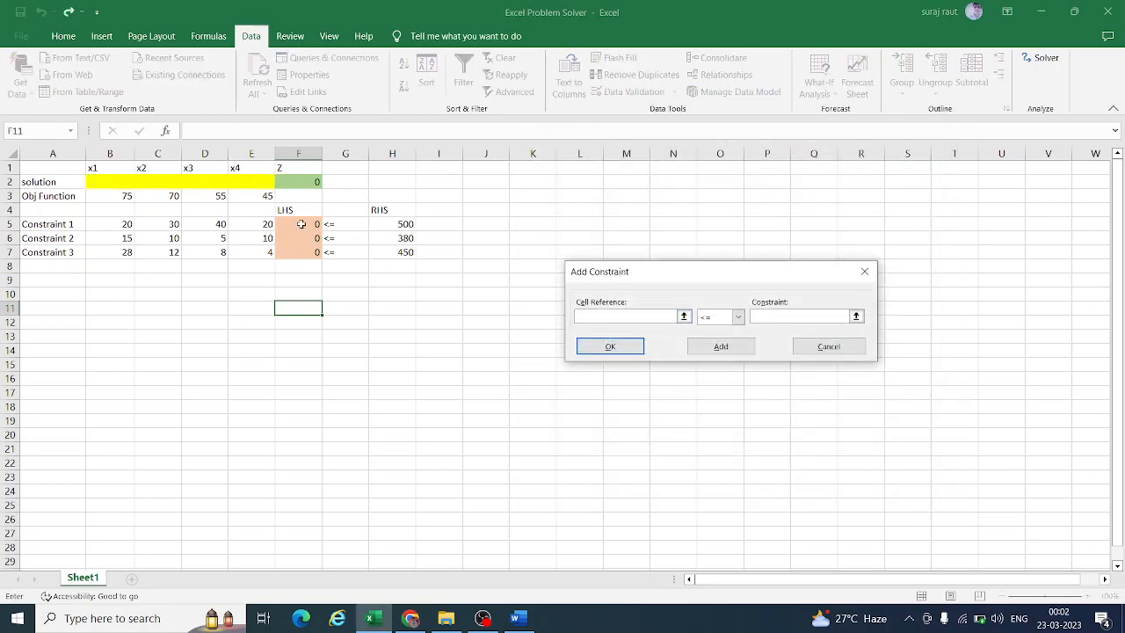
pyautogui.moveTo(302, 224); pyautogui.dragTo(303, 251)
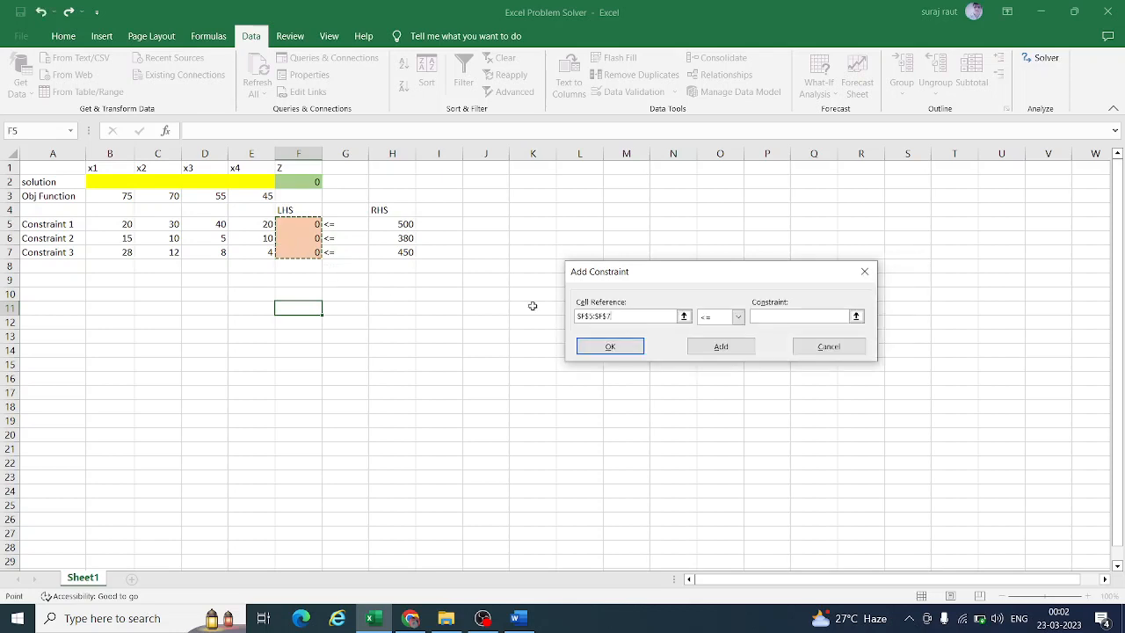
pyautogui.click(777, 315)
pyautogui.moveTo(403, 225); pyautogui.dragTo(404, 251)
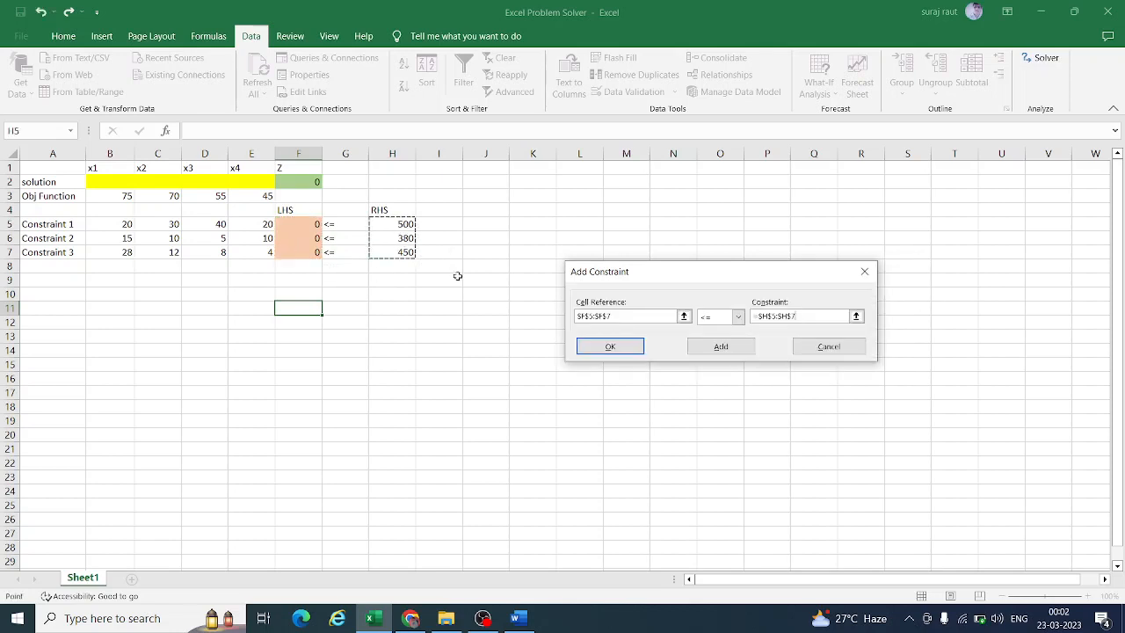
pyautogui.click(610, 347)
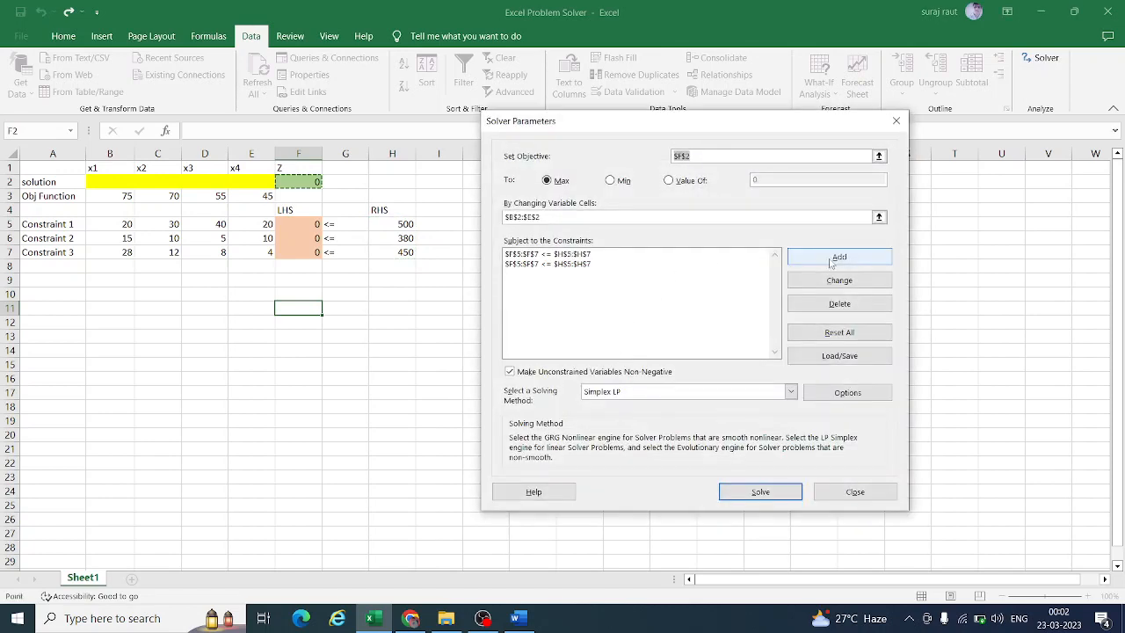
# - Reset all Solver options and selections, and redefine the model to maximize $F$2 by changing variable cells $B$2:$E$2
pyautogui.click(835, 334)
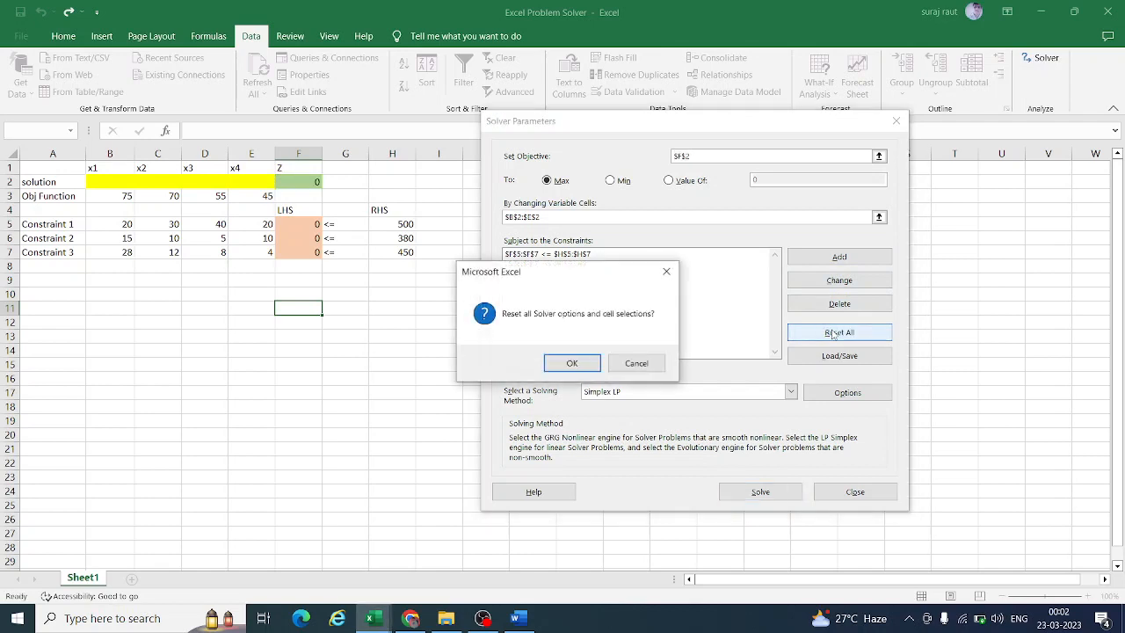
pyautogui.click(567, 363)
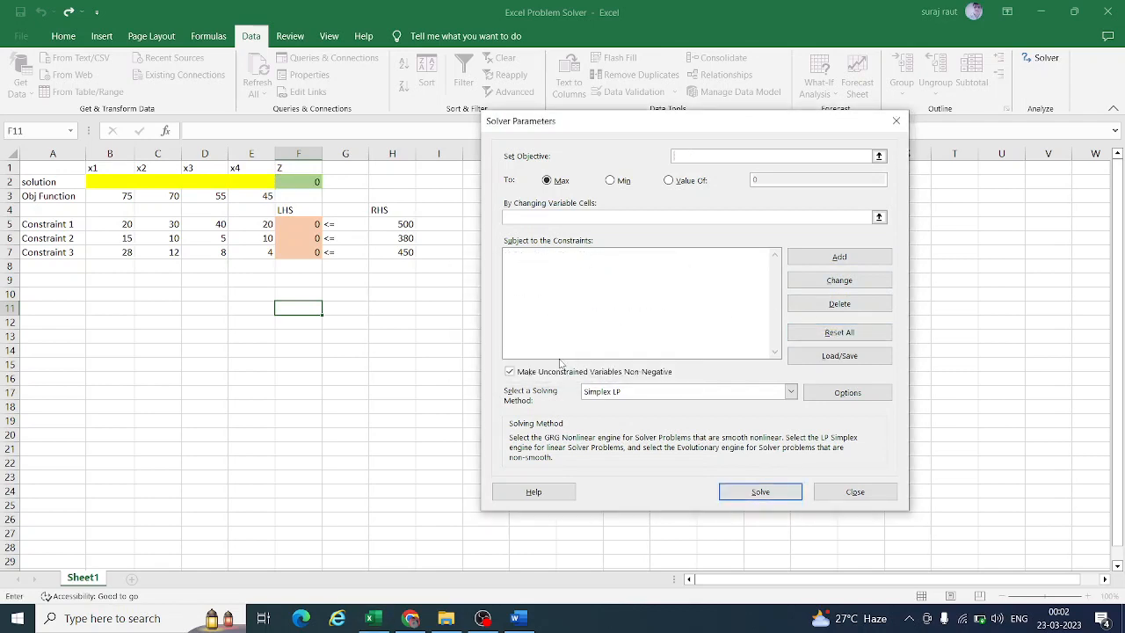
pyautogui.click(302, 183)
pyautogui.click(546, 180)
pyautogui.click(613, 217)
pyautogui.moveTo(130, 184); pyautogui.dragTo(233, 181)
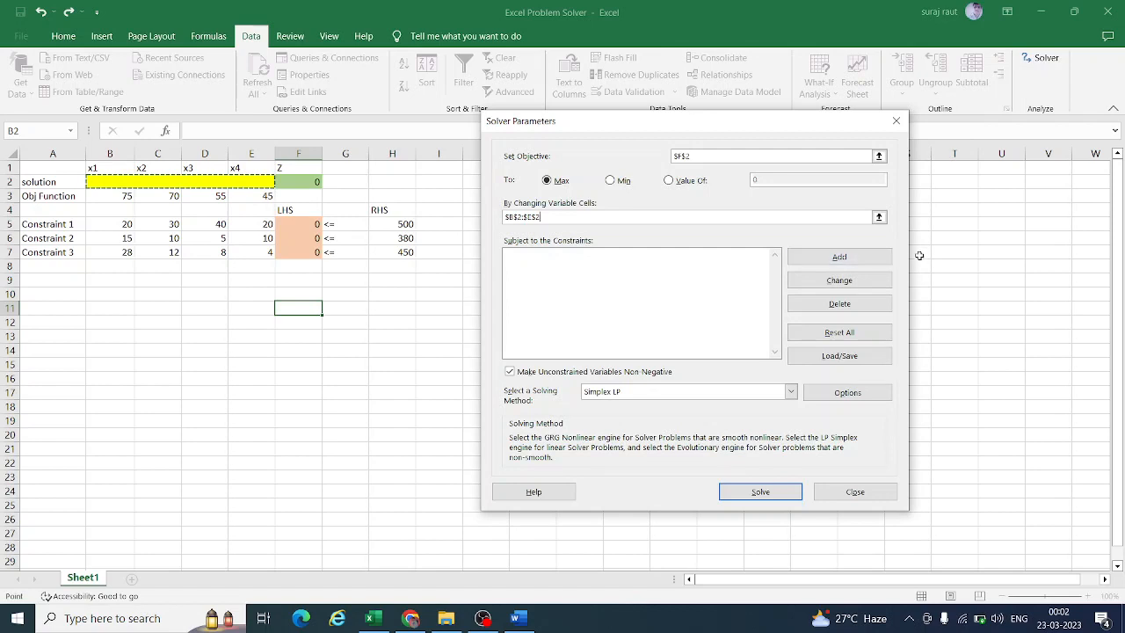
# - Add a Solver constraint requiring the LHS cells $F$5:$F$7 to be <= the RHS cells $H$5:$H$7
pyautogui.click(867, 255)
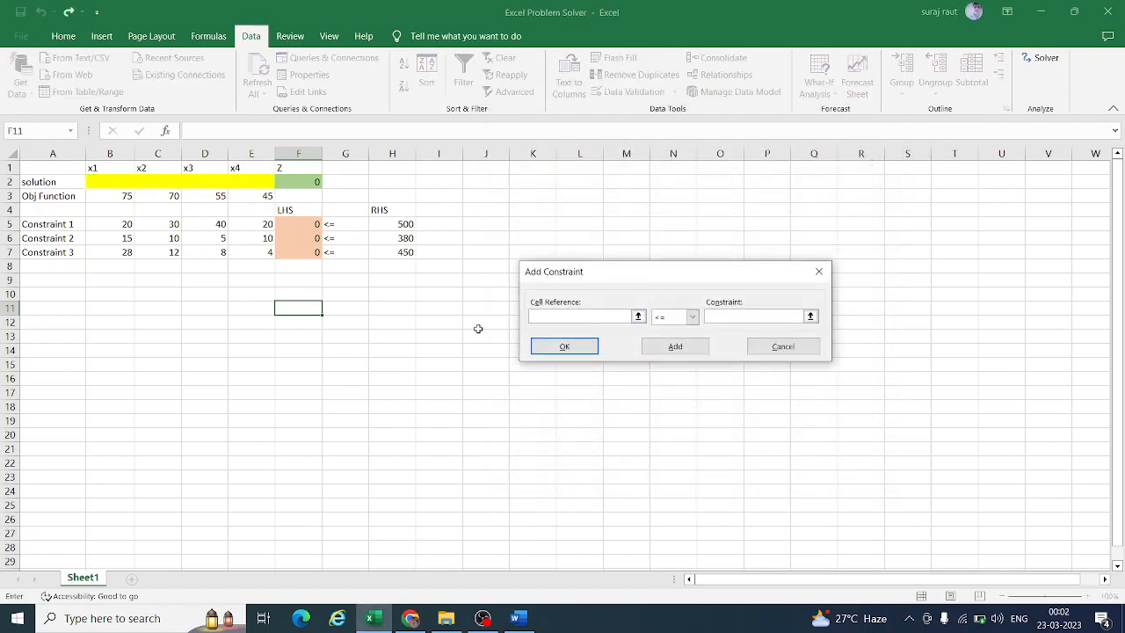
pyautogui.moveTo(307, 226); pyautogui.dragTo(308, 249)
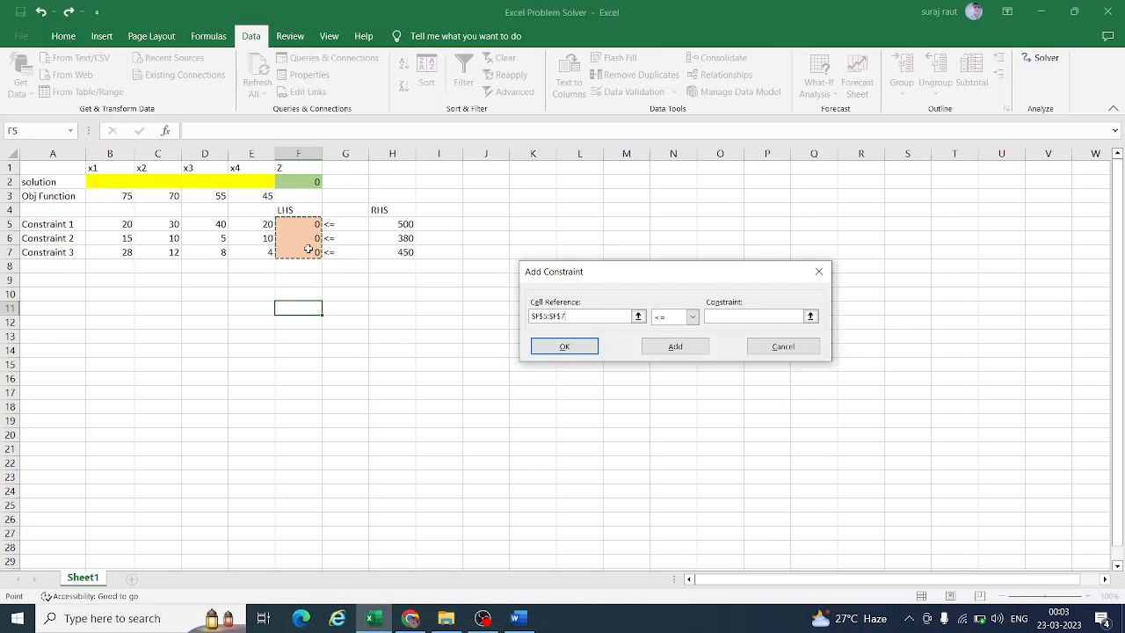
pyautogui.click(729, 314)
pyautogui.moveTo(393, 227); pyautogui.dragTo(400, 252)
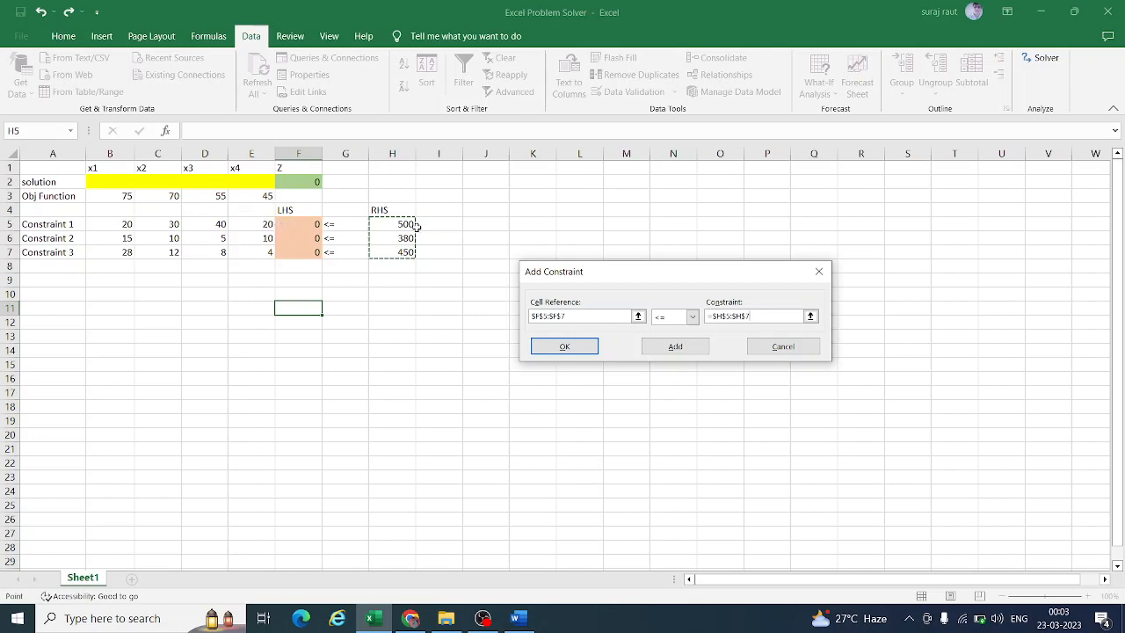
pyautogui.click(590, 349)
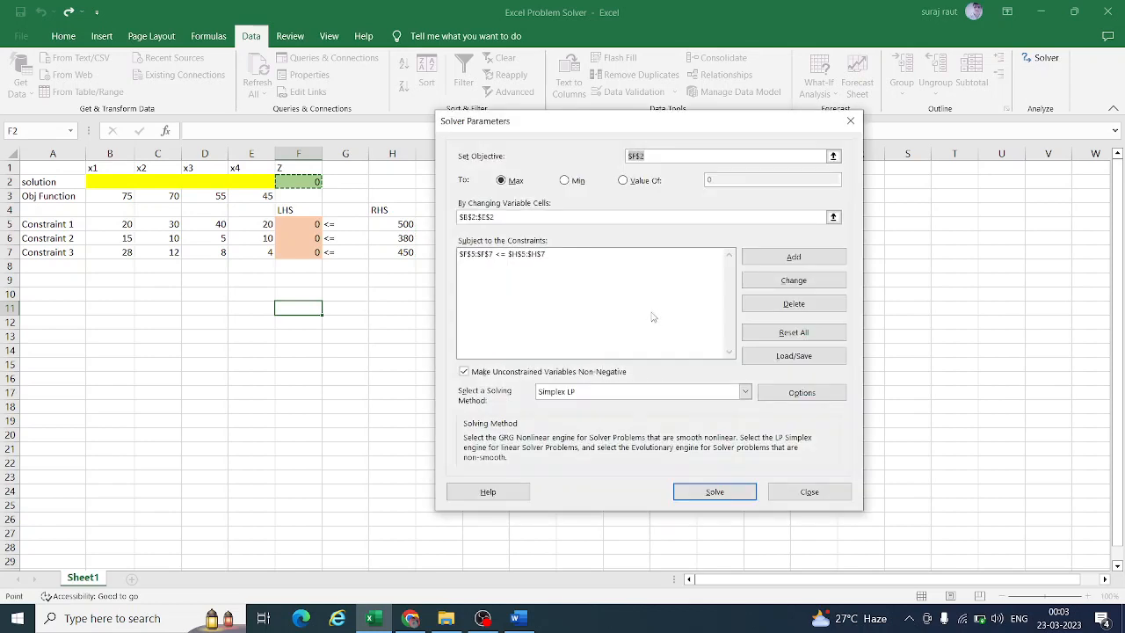
# - Keep unconstrained variables non-negative and solve the model with the Simplex LP method
pyautogui.click(464, 372)
pyautogui.click(577, 398)
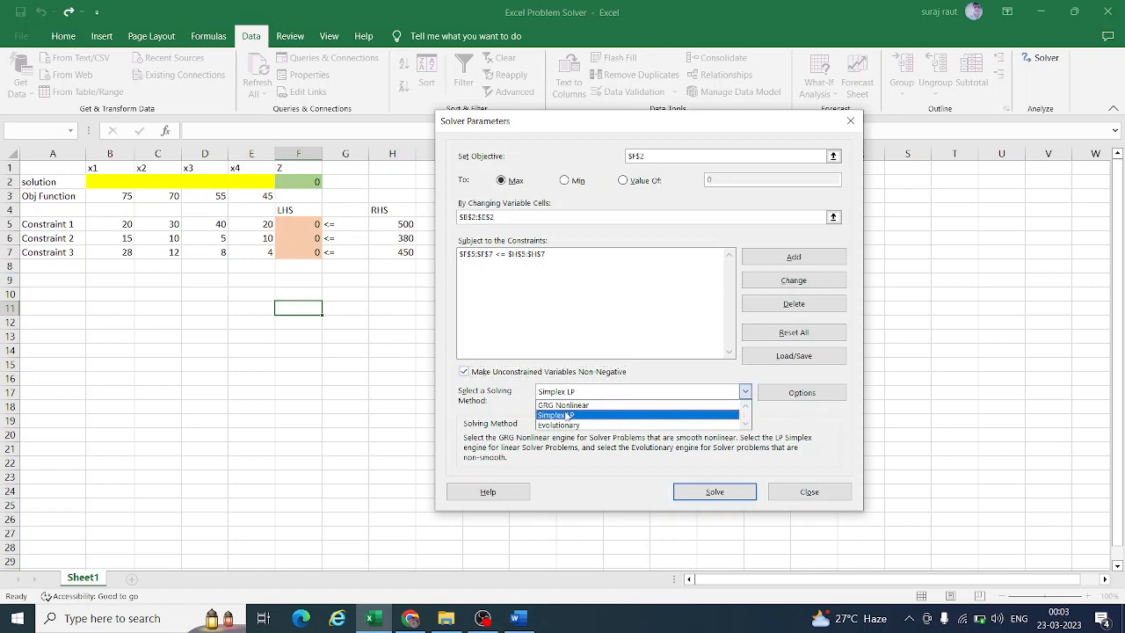
pyautogui.click(564, 416)
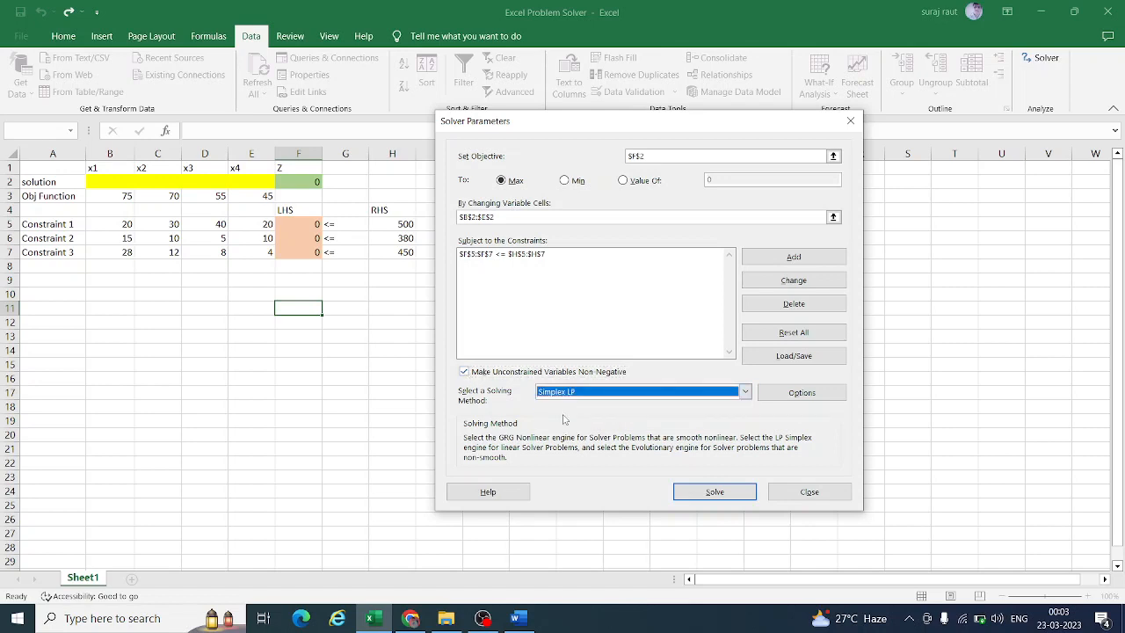
pyautogui.click(694, 495)
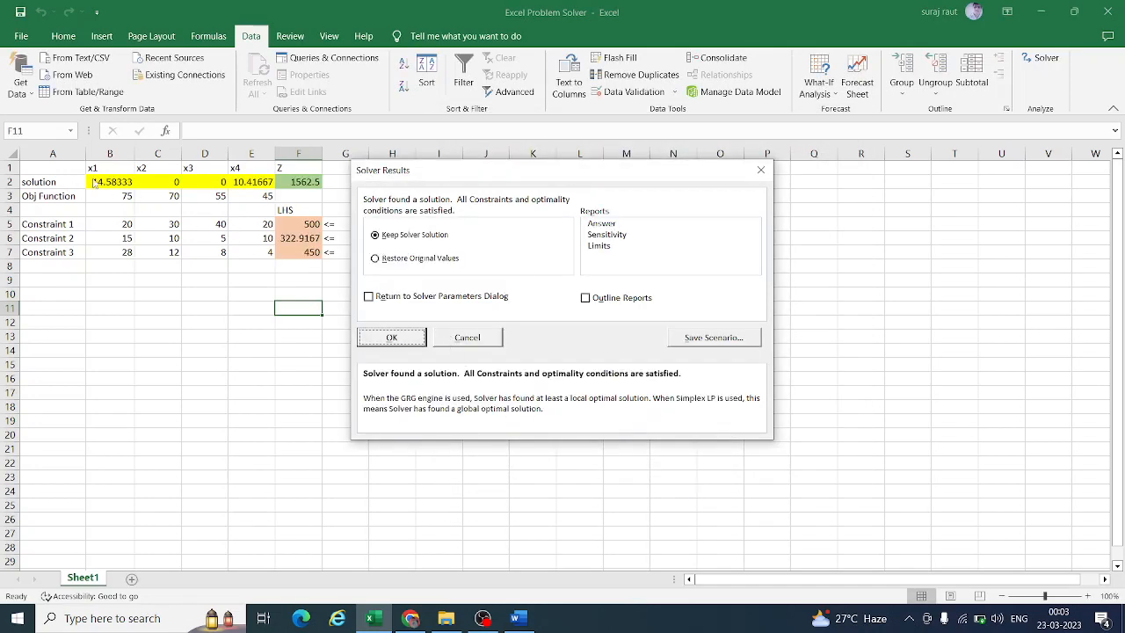
# - Keep the Solver solution and generate the Answer, Sensitivity and Limits reports
pyautogui.click(669, 226)
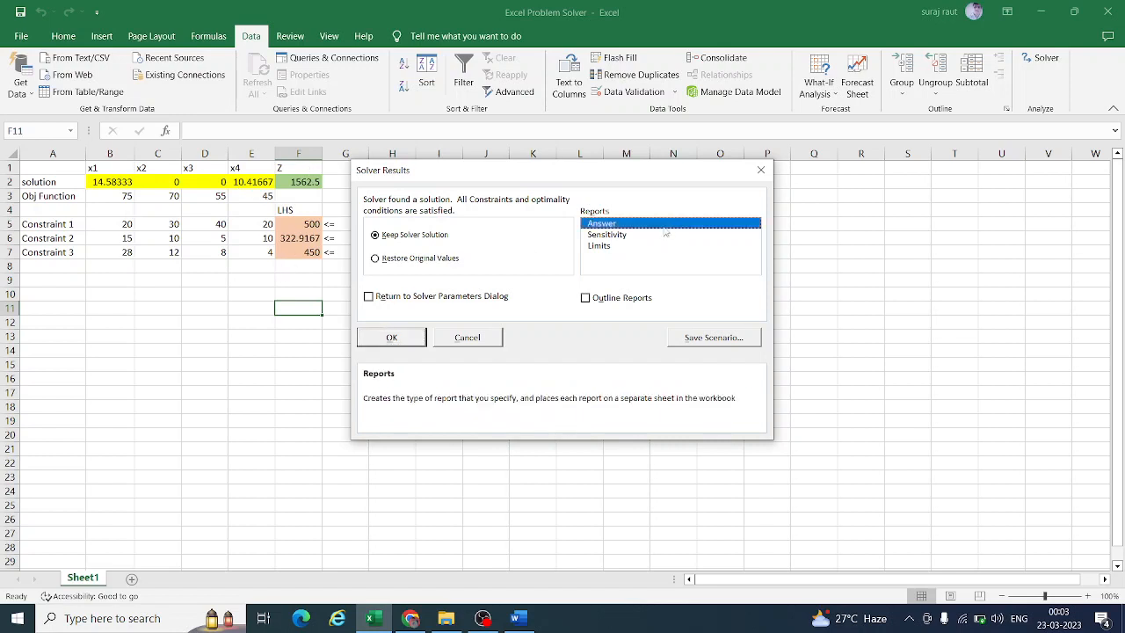
pyautogui.click(661, 235)
pyautogui.click(652, 246)
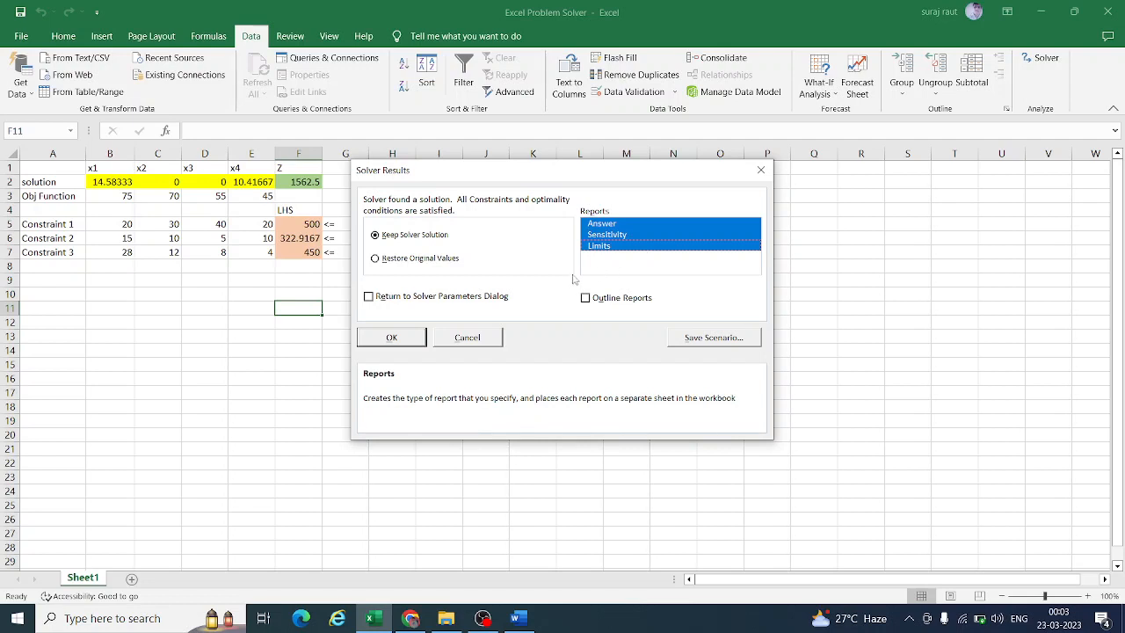
pyautogui.click(390, 337)
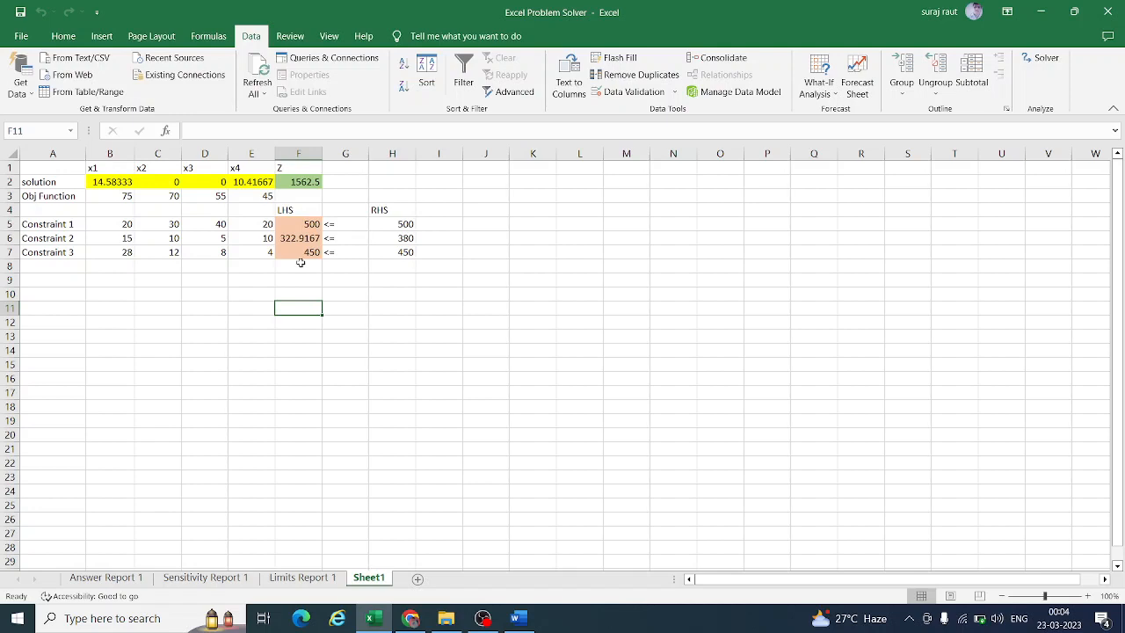
# - Examine the Answer Report 1 sheet, covering the objective cell, variable cells, and constraint status and slack
pyautogui.click(85, 578)
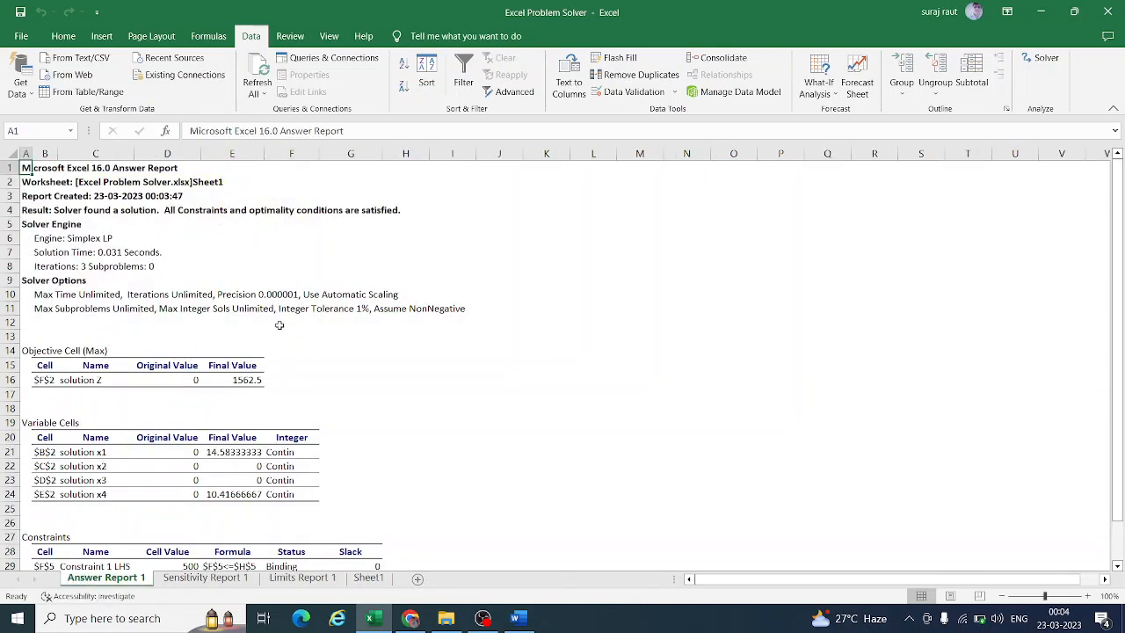
pyautogui.click(258, 245)
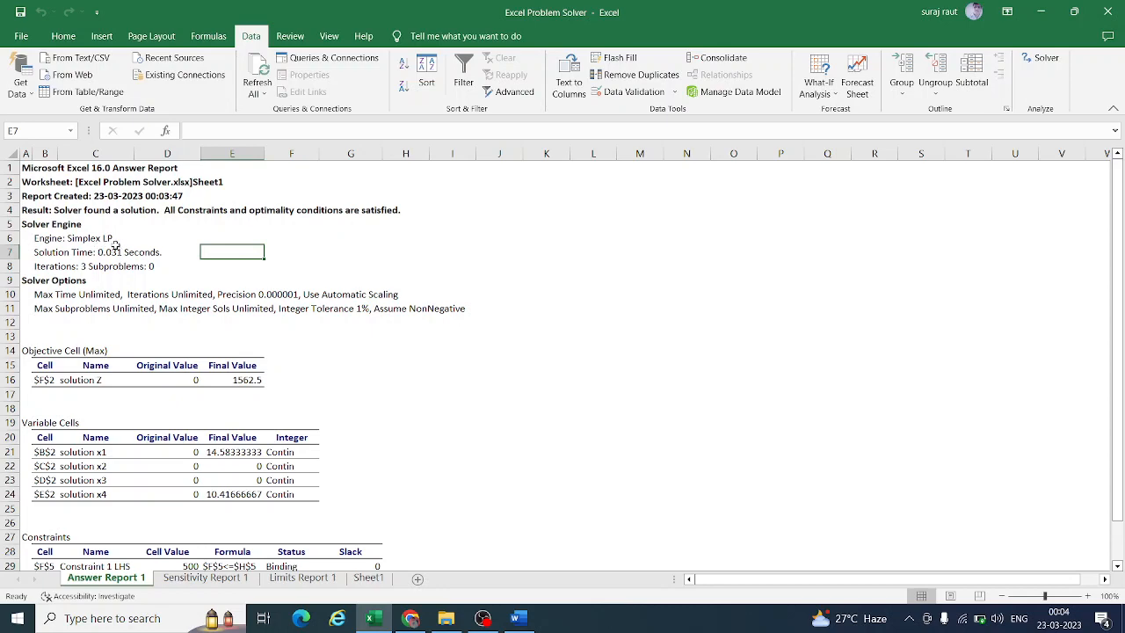
pyautogui.scroll(-1, 217, 339)
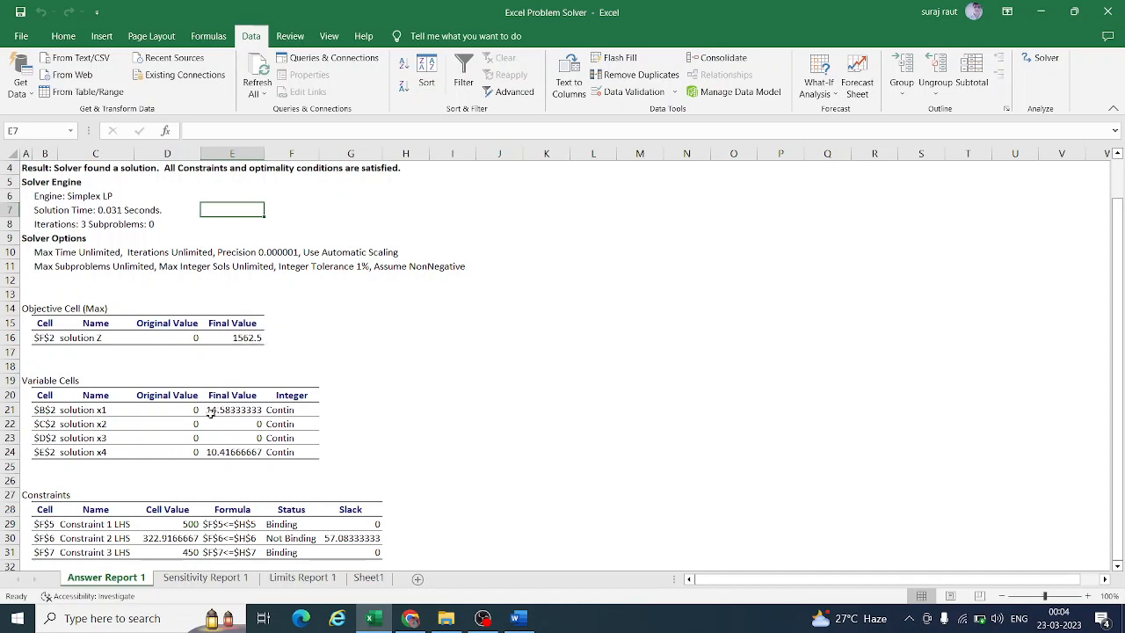
pyautogui.scroll(-1, 244, 386)
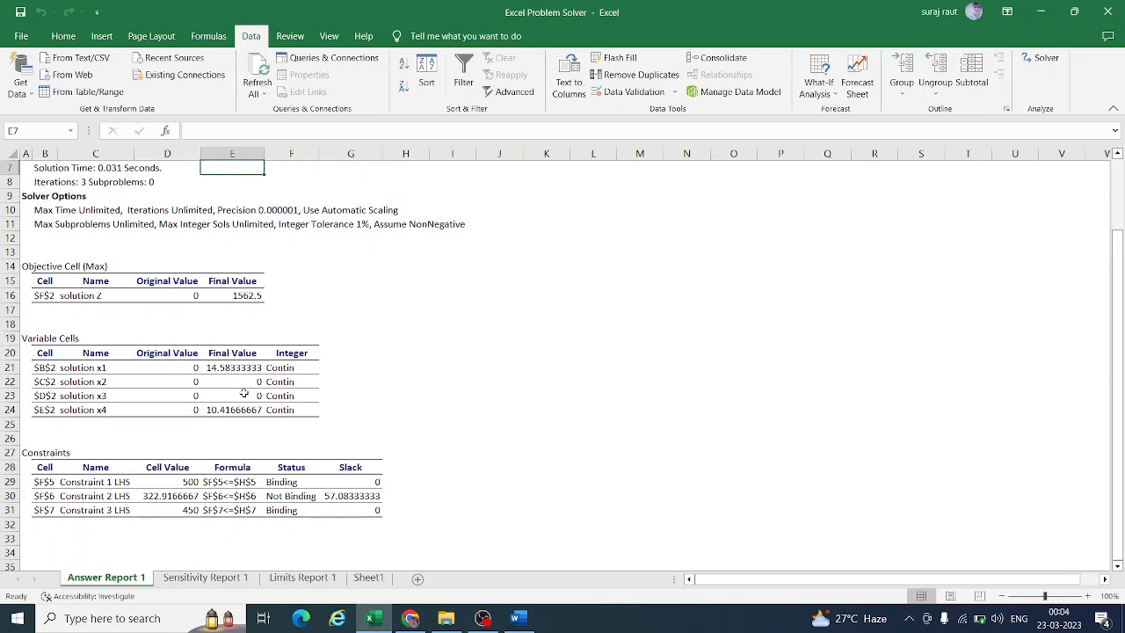
pyautogui.scroll(-2, 248, 416)
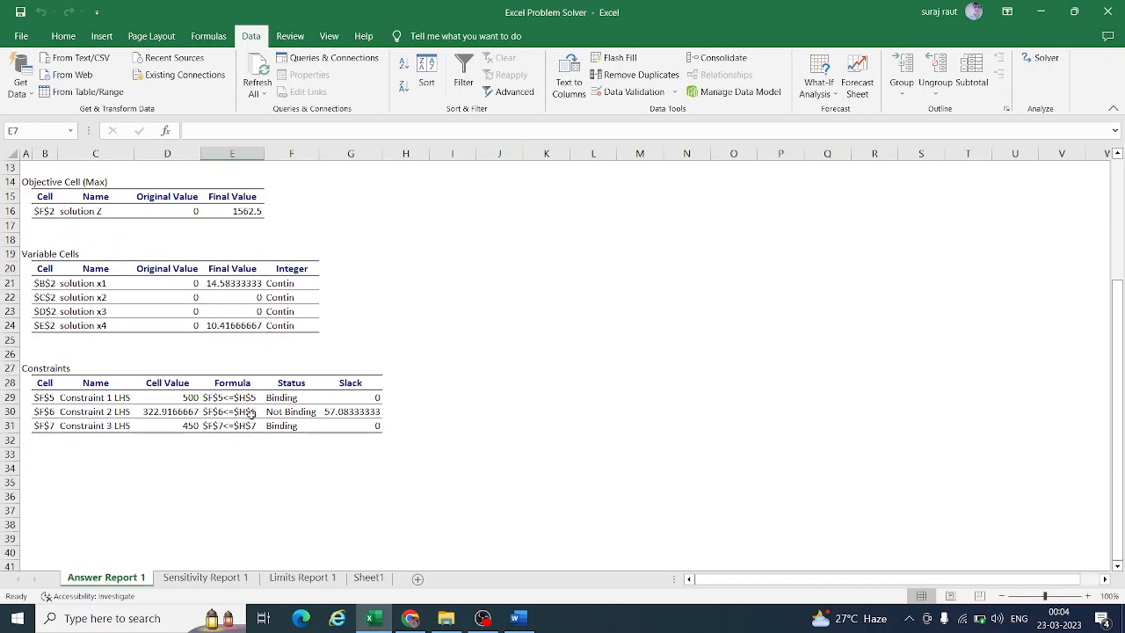
pyautogui.scroll(-1, 250, 415)
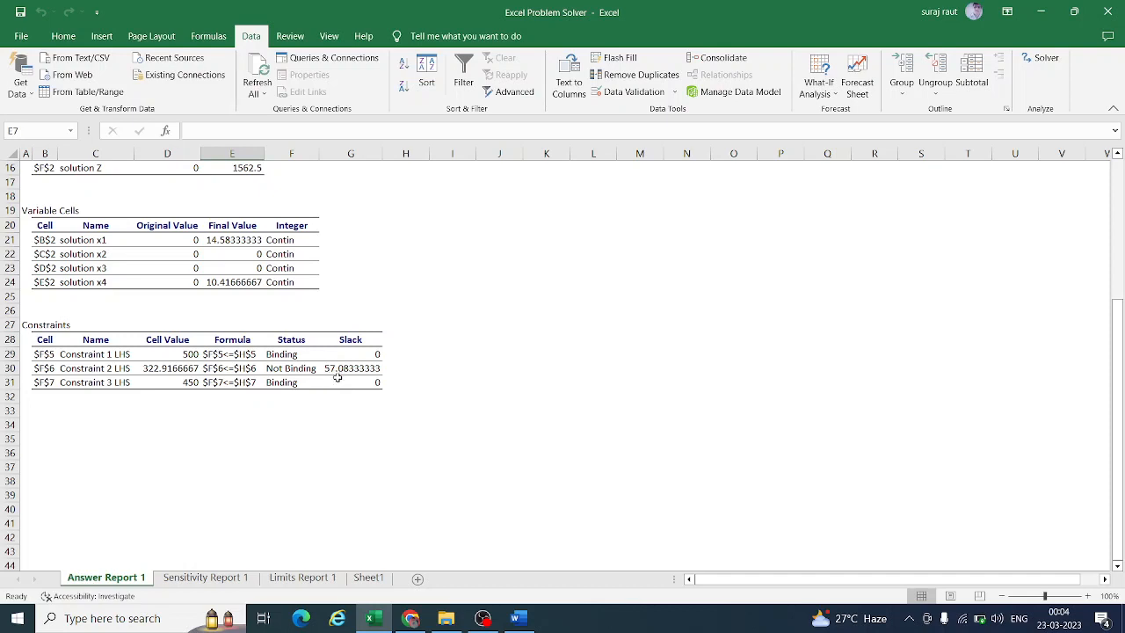
# - Review the Sensitivity Report 1 and Limits Report 1 sheets, and return to Sheet1
pyautogui.click(206, 578)
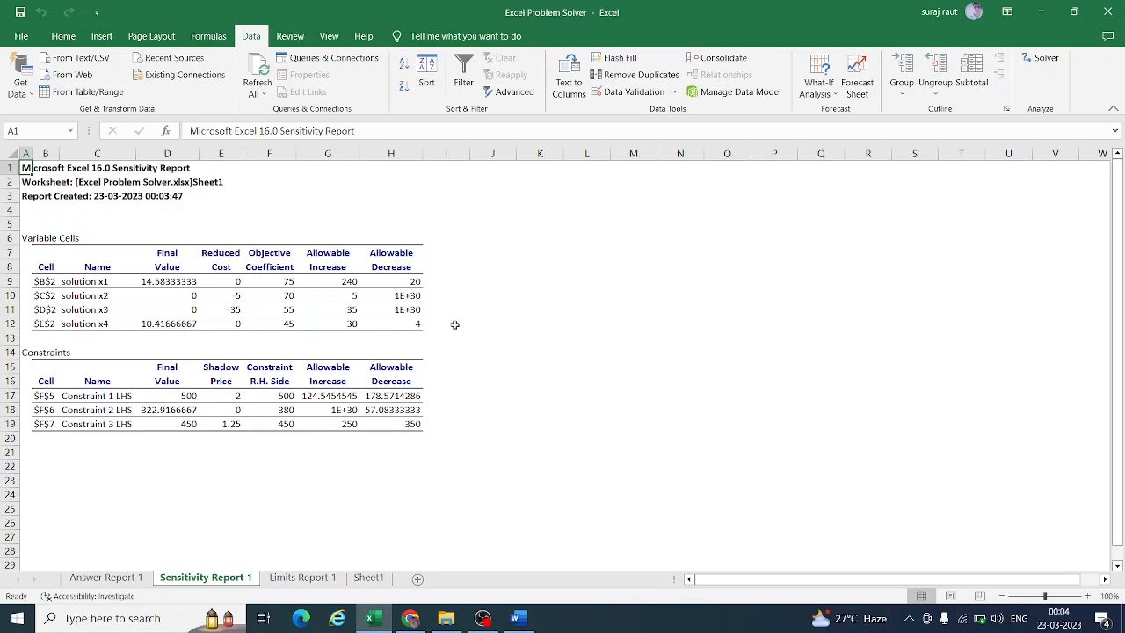
pyautogui.click(299, 578)
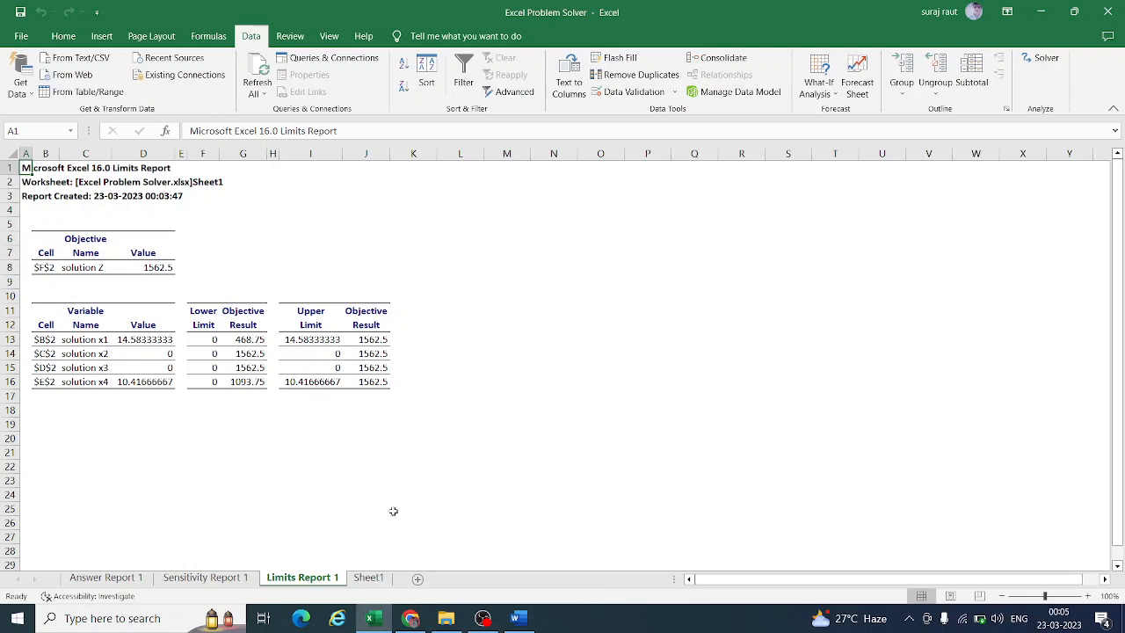
pyautogui.click(369, 578)
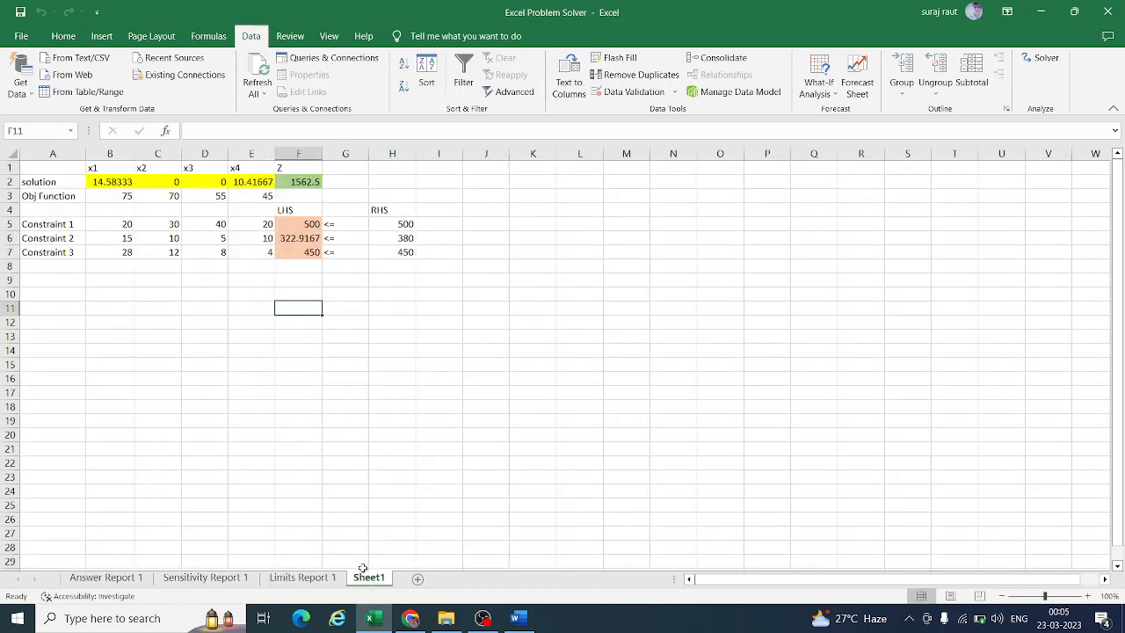
pyautogui.click(395, 347)
pyautogui.click(482, 618)
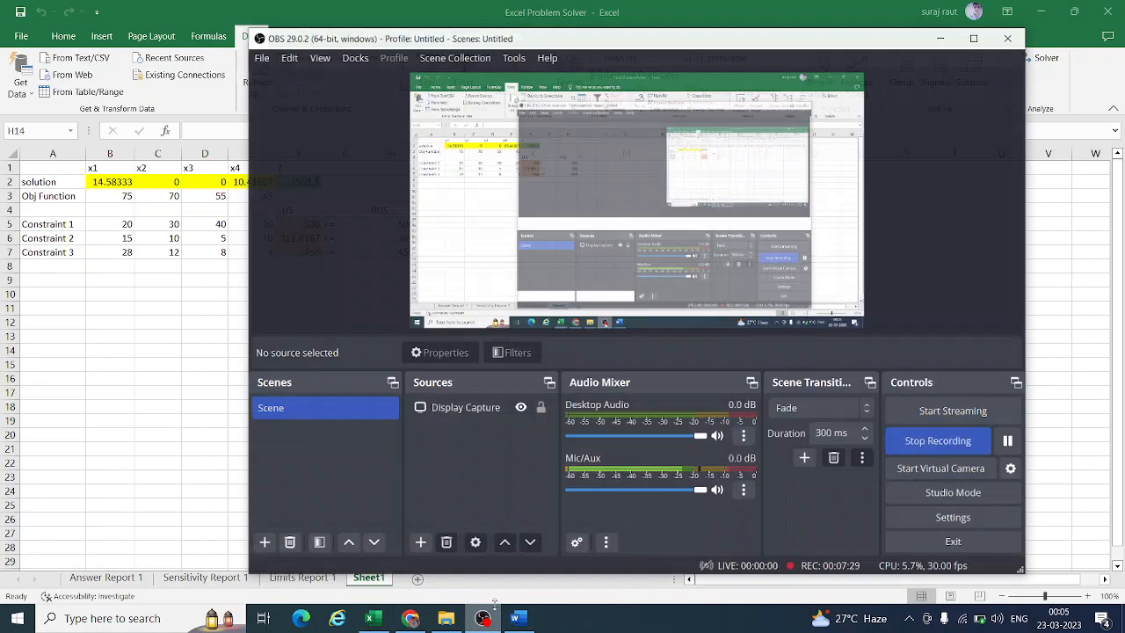